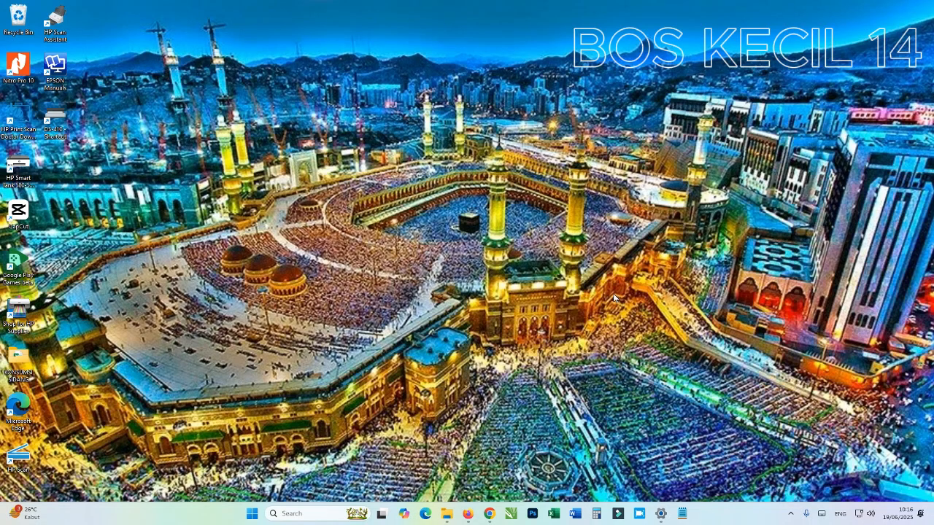
Load the bare coretaxdjp.pajak.go.id site in Chrome, trimming the home-portal path from the address
click(492, 520)
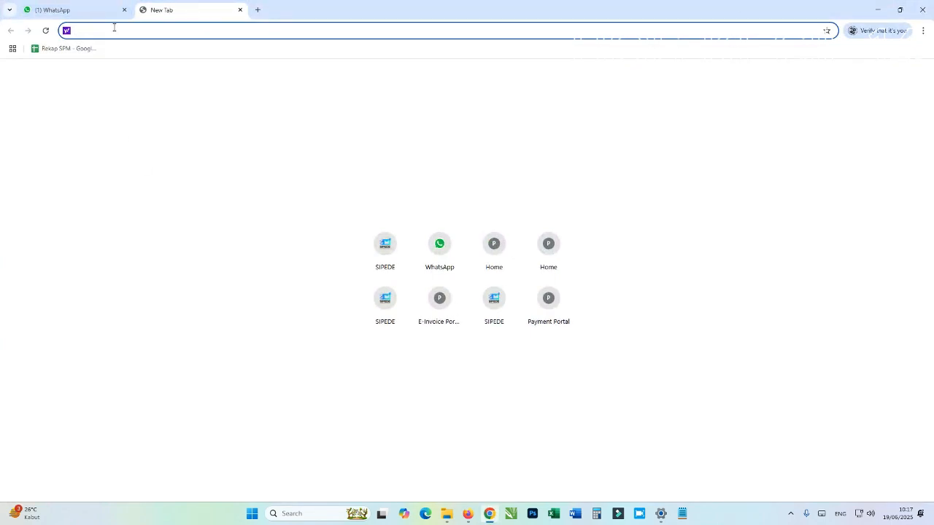
text(coretaxdjp.pajak.go.id)
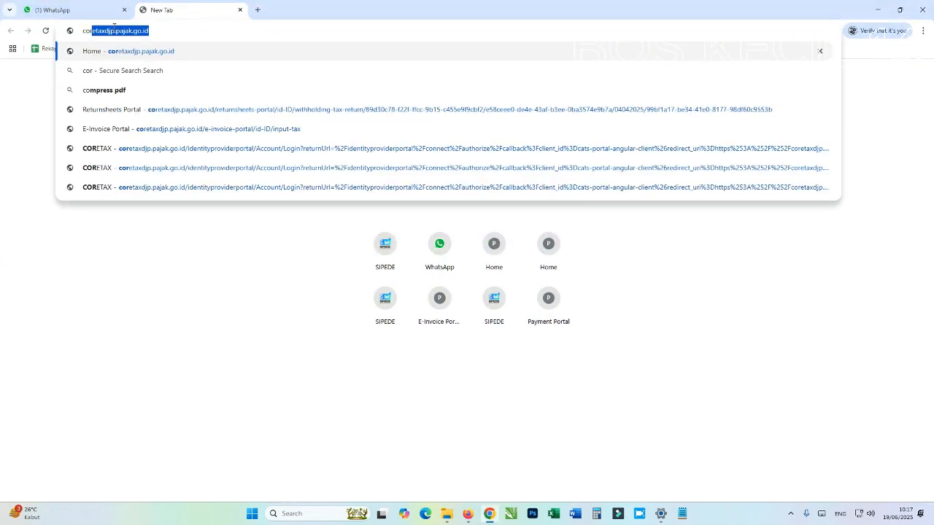
key(Return)
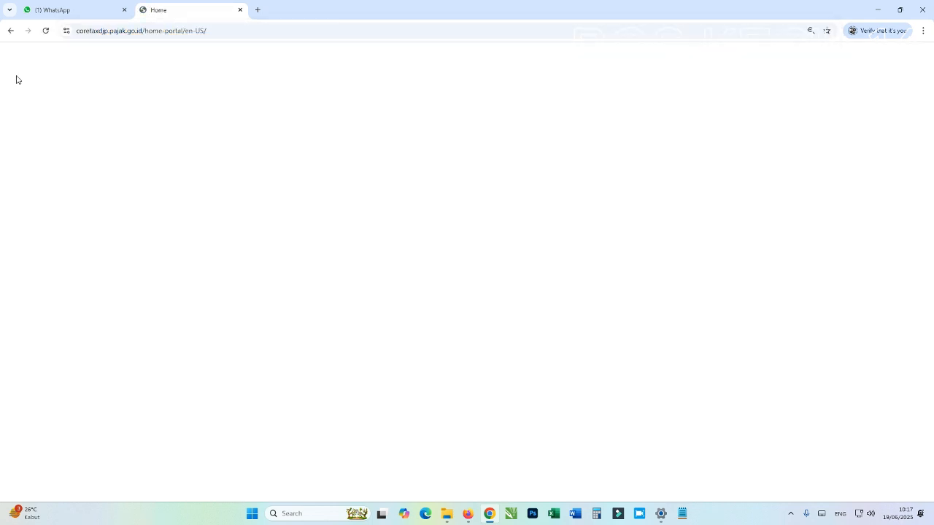
click(143, 31)
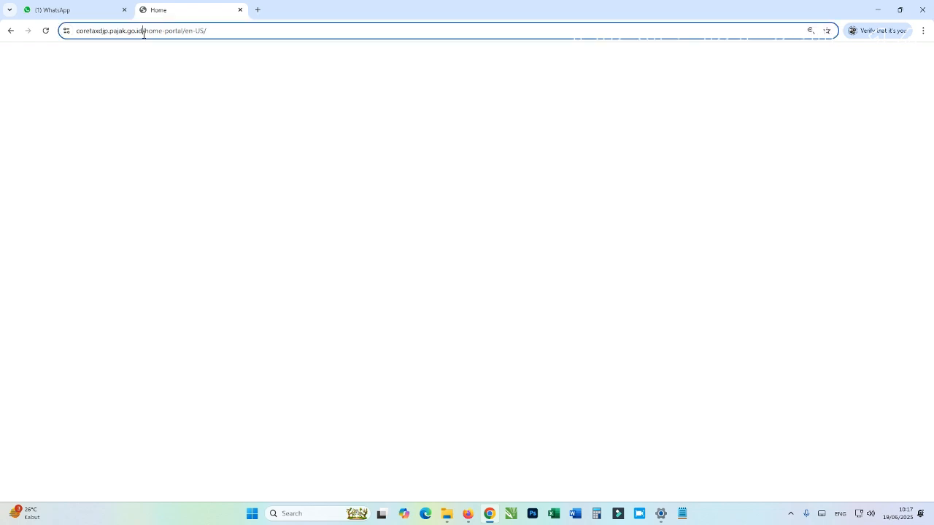
click(143, 33)
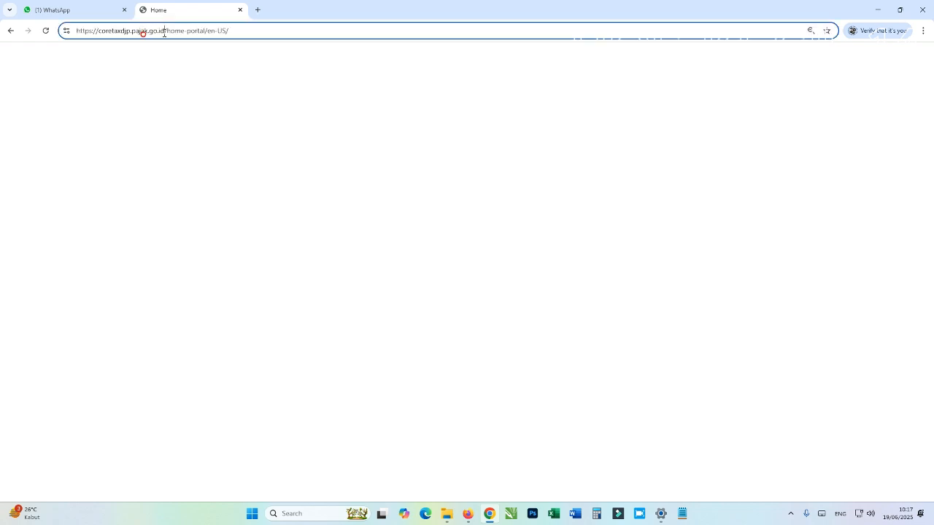
drag(166, 31, 294, 23)
key(BackSpace)
key(Return)
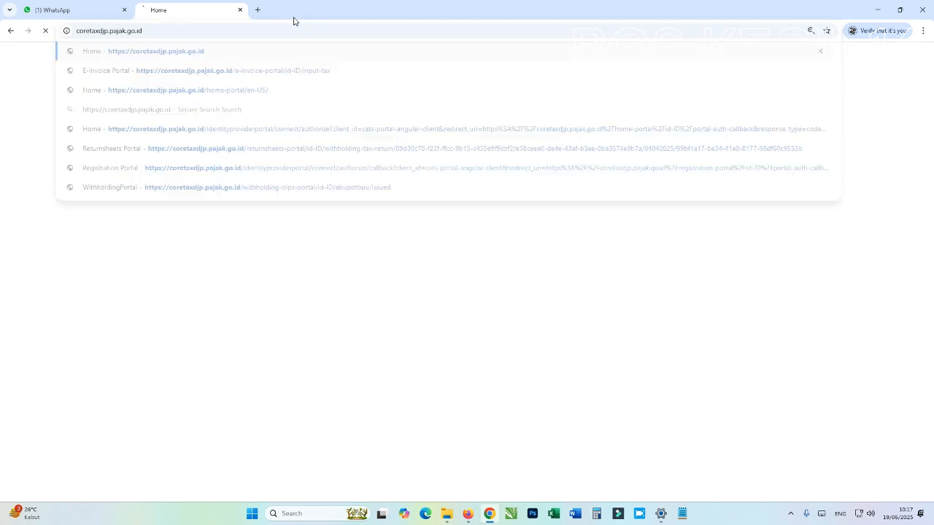
Open the Coretax home portal in a second tab from the shortcuts, plus one more new tab
click(256, 9)
click(489, 259)
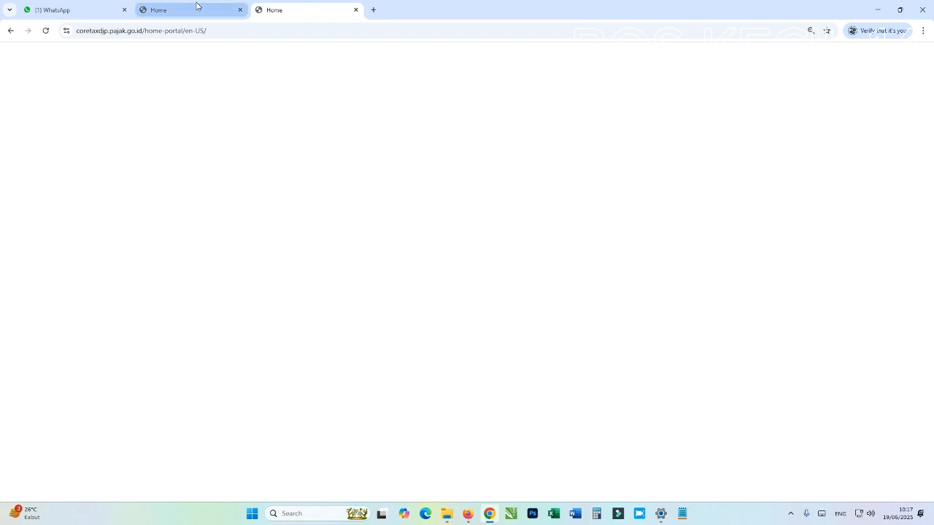
click(373, 10)
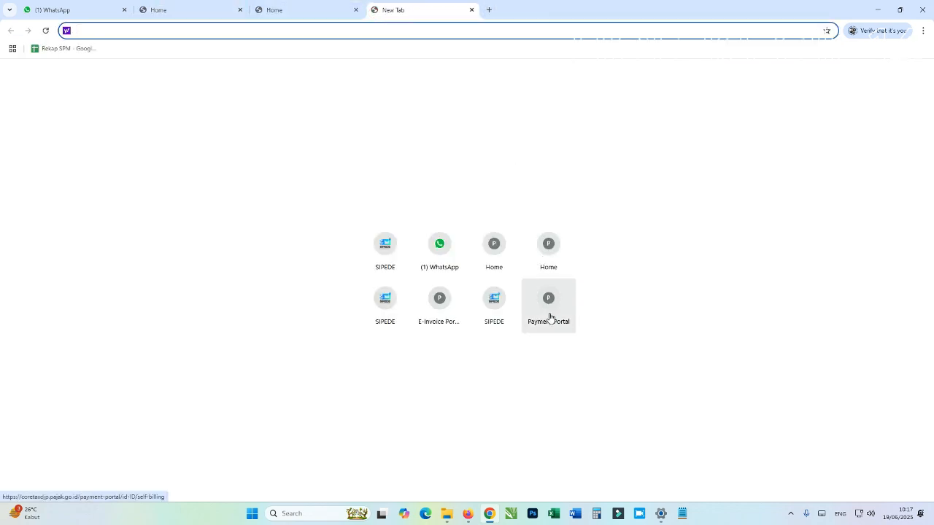
Open the E-Invoice Portal login and close the two spare Home tabs
click(440, 301)
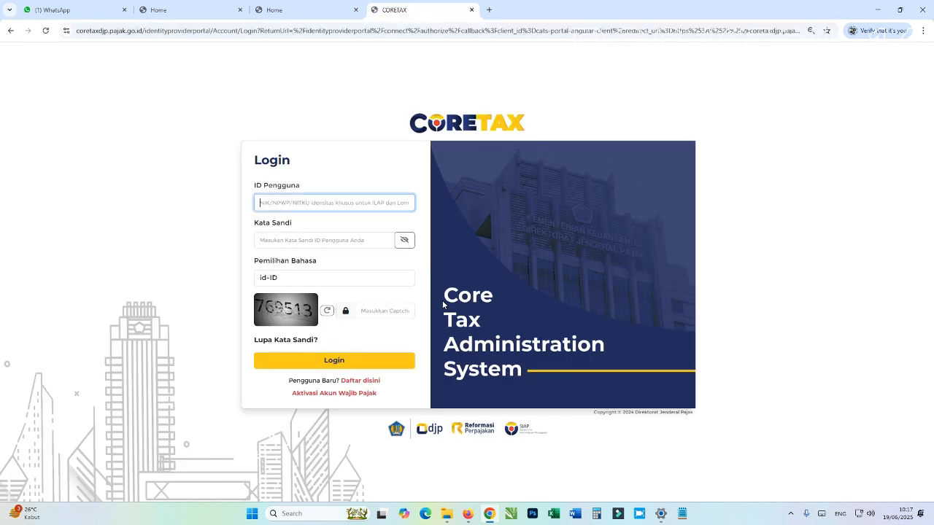
click(356, 10)
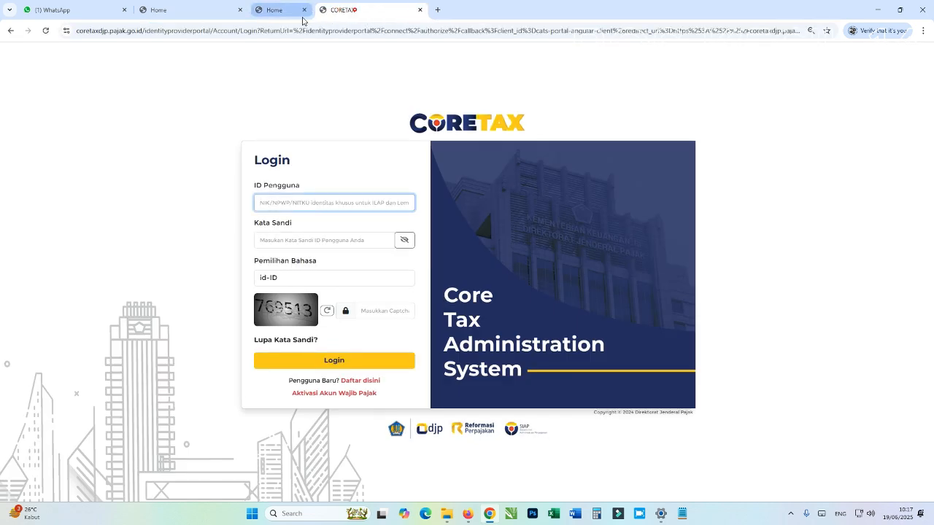
click(239, 10)
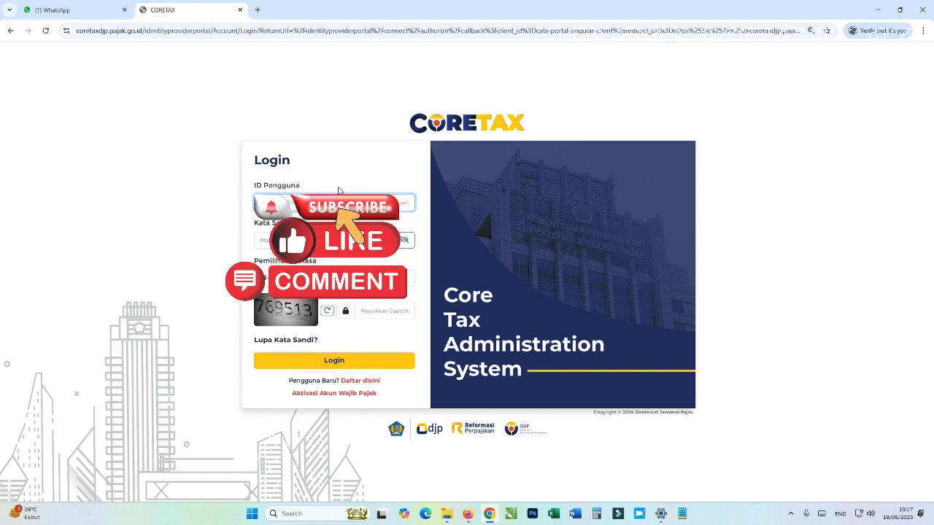
Log in with the saved user ID, the account password and the captcha code
click(334, 204)
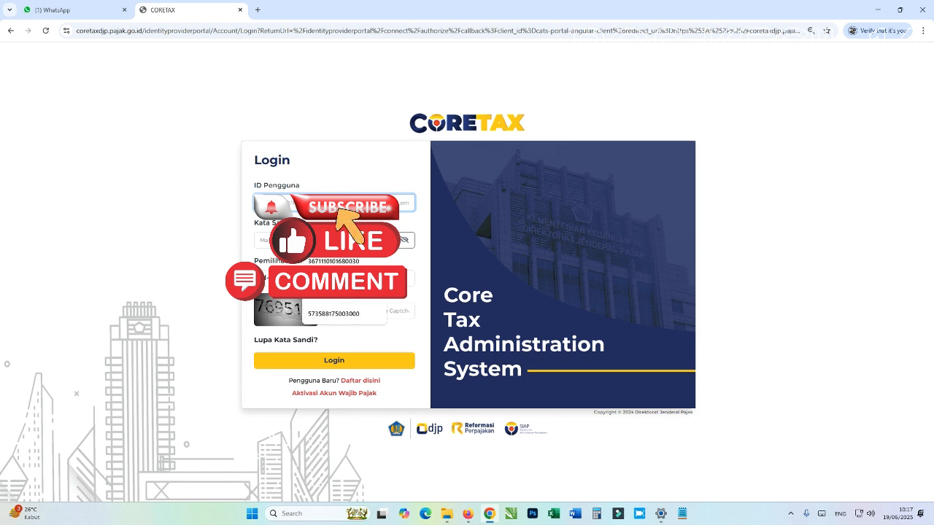
click(325, 261)
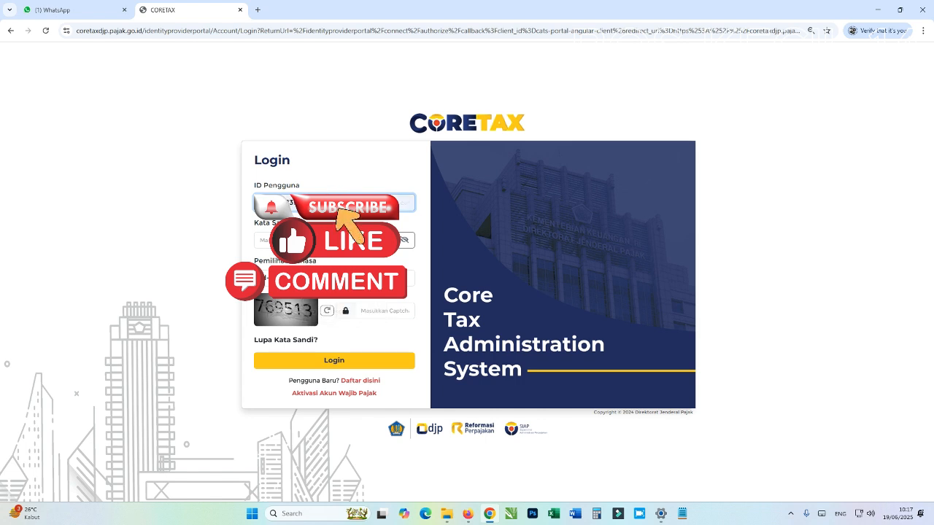
click(325, 241)
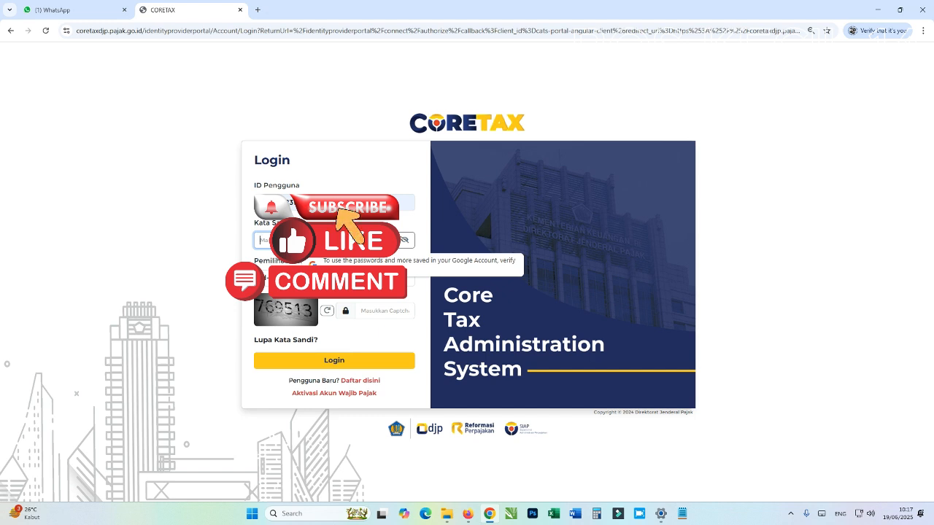
text(*)
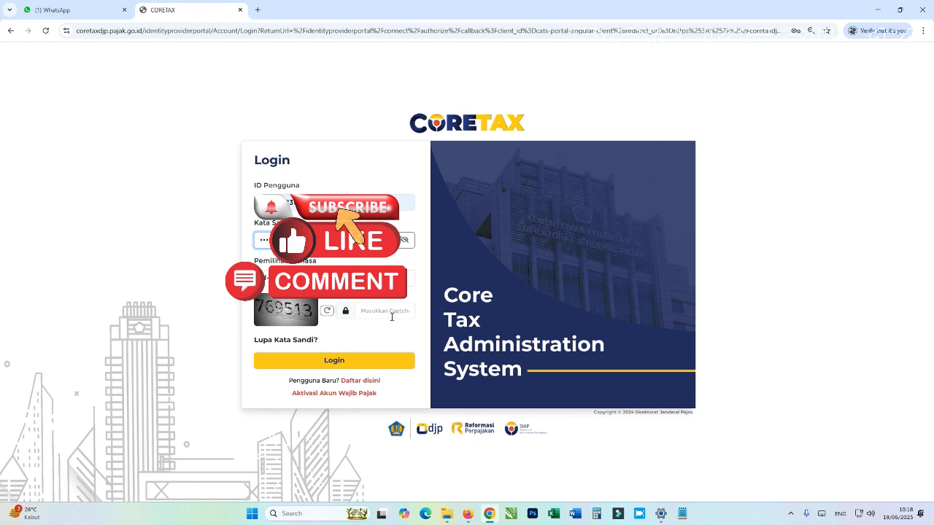
click(392, 316)
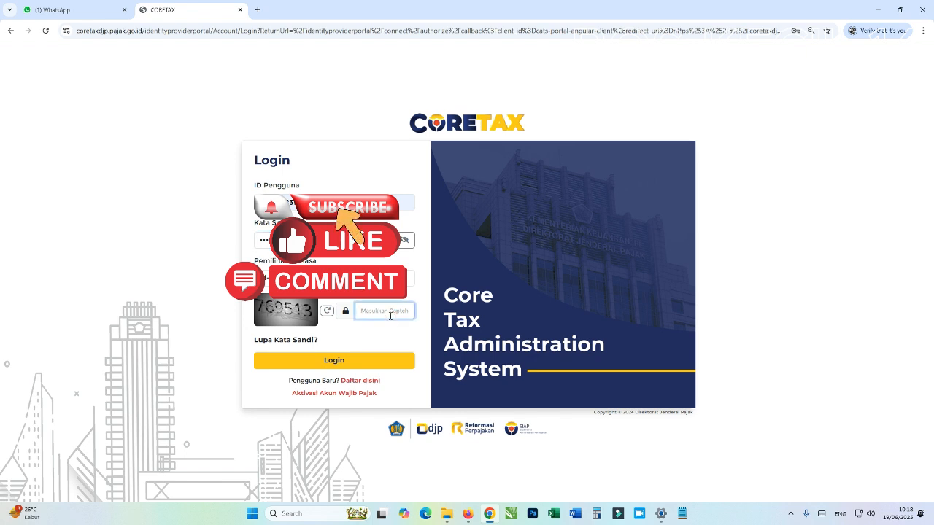
text(769513)
click(334, 360)
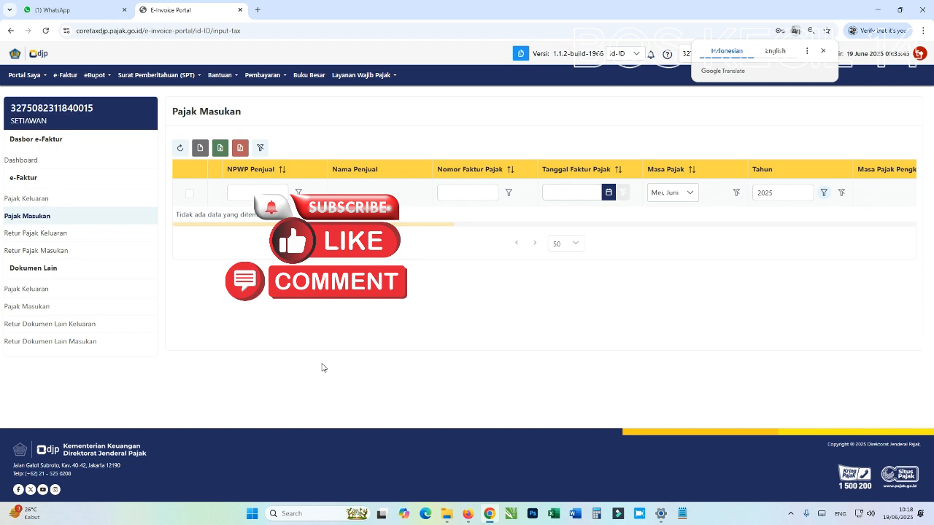
Dismiss the translation offer and switch to acting as the Wajib Pajak organisation account
click(823, 51)
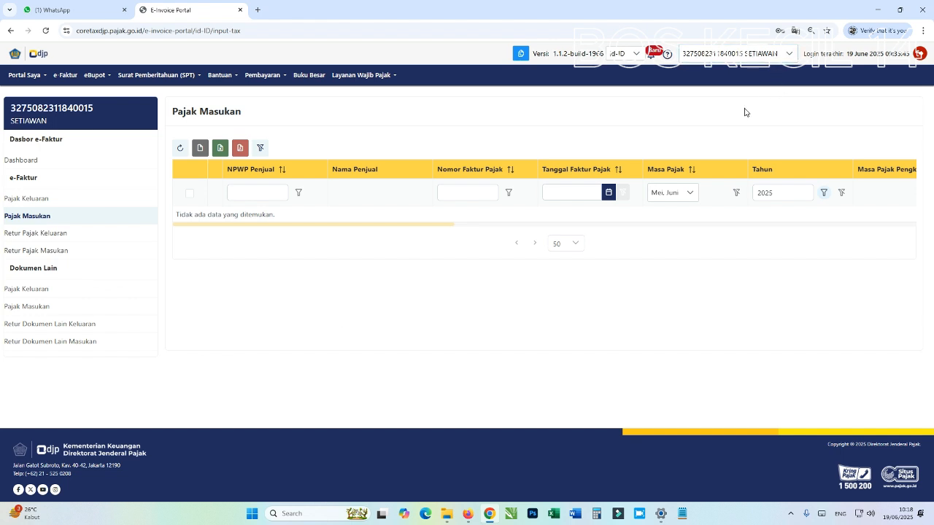
click(788, 55)
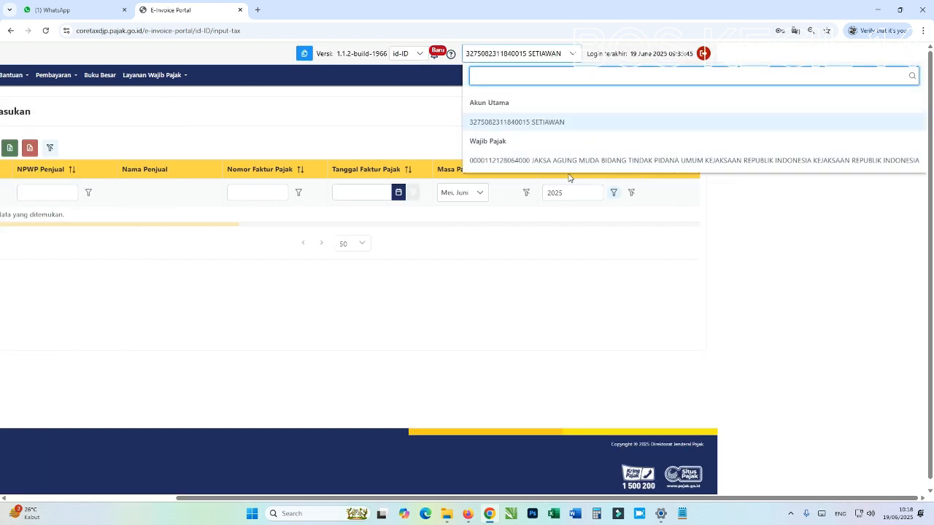
click(543, 162)
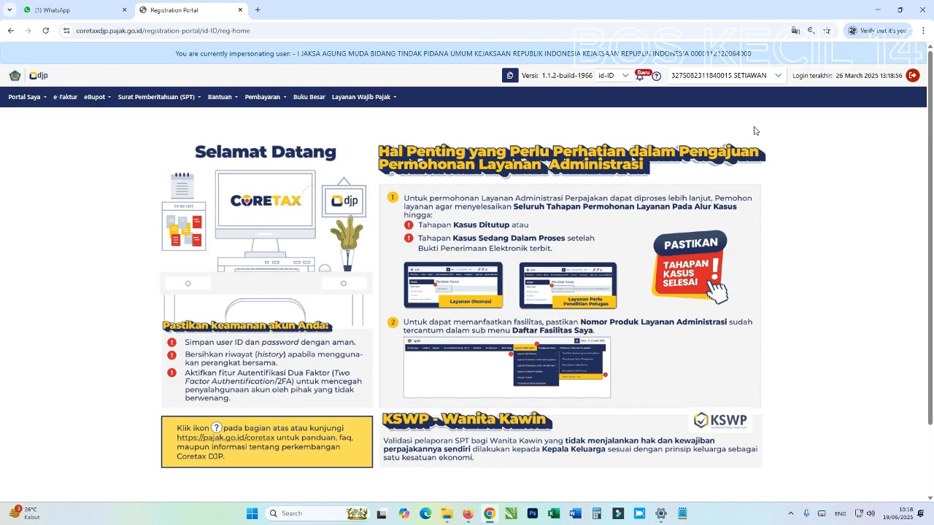
Confirm the Wajib Pajak account and open eBupot BP 21 - Bukti Pemotongan Selain Pegawai Tetap
click(750, 84)
click(696, 182)
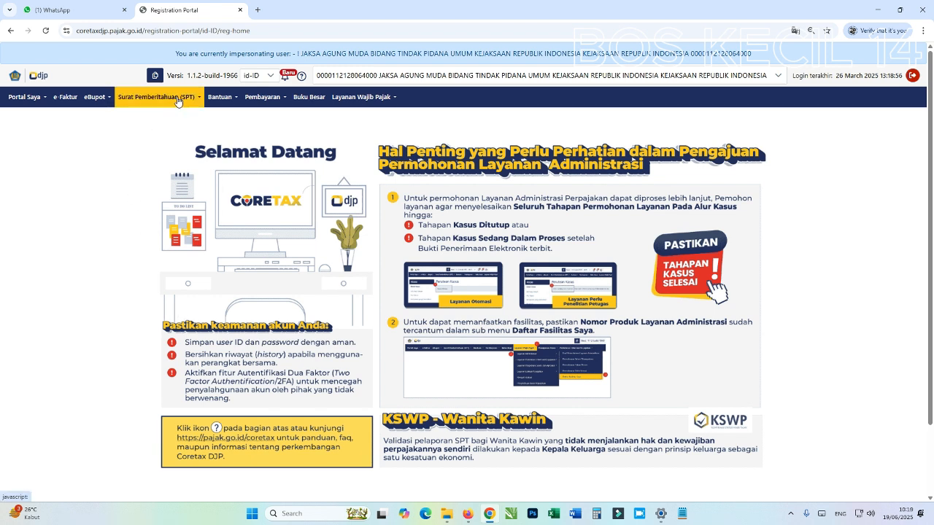
click(180, 104)
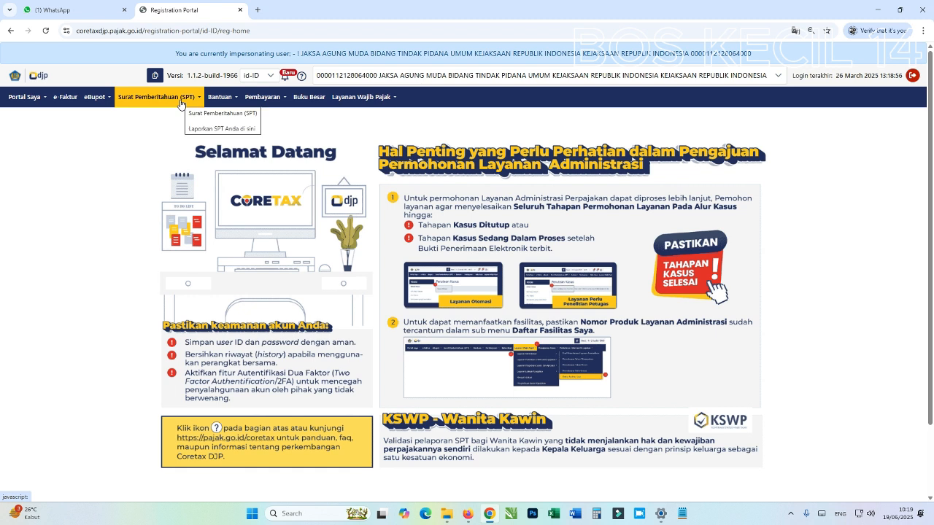
click(181, 106)
click(181, 108)
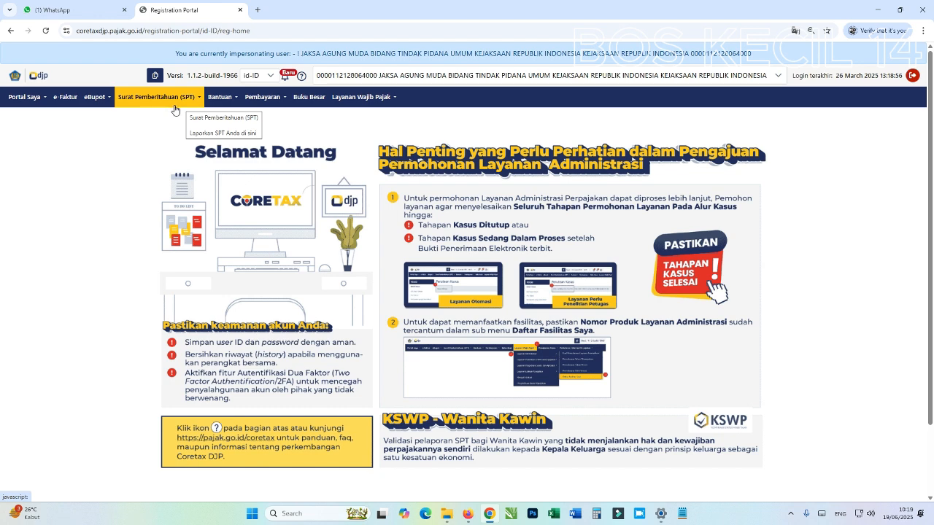
click(102, 99)
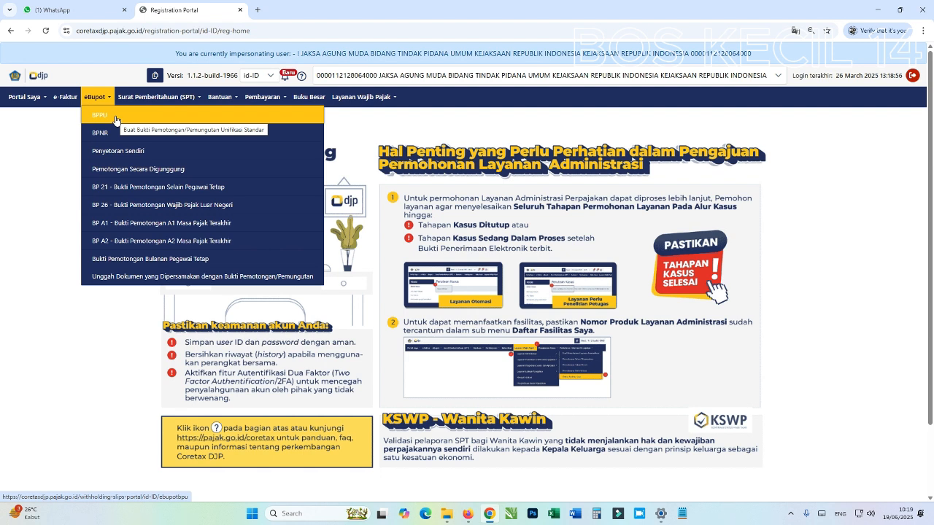
click(157, 188)
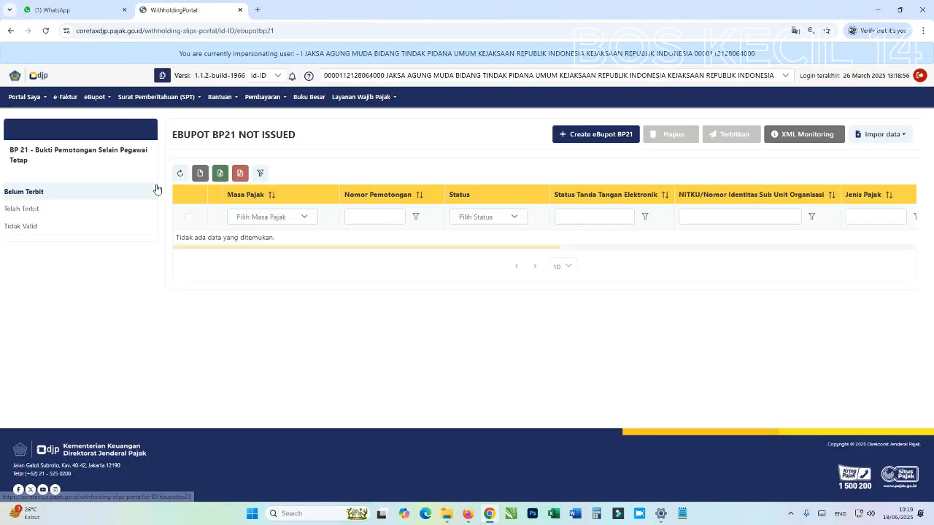
click(176, 178)
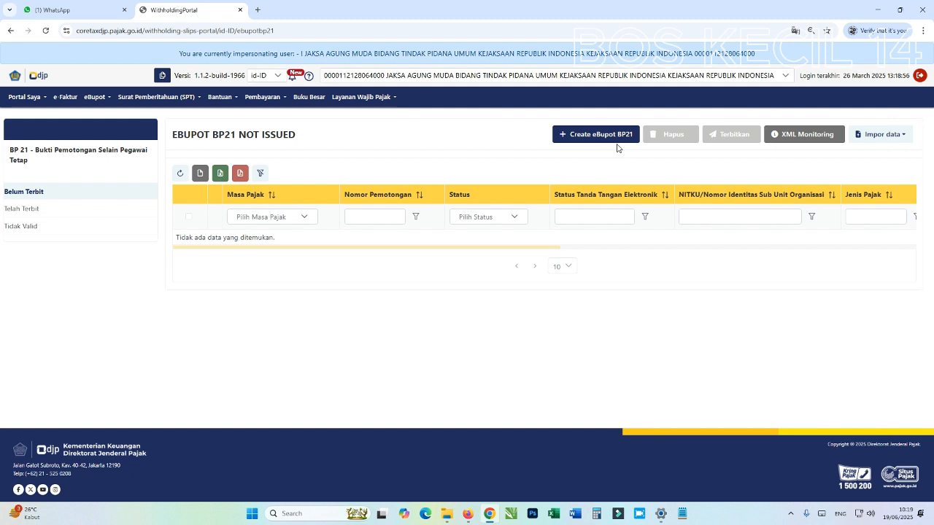
click(28, 211)
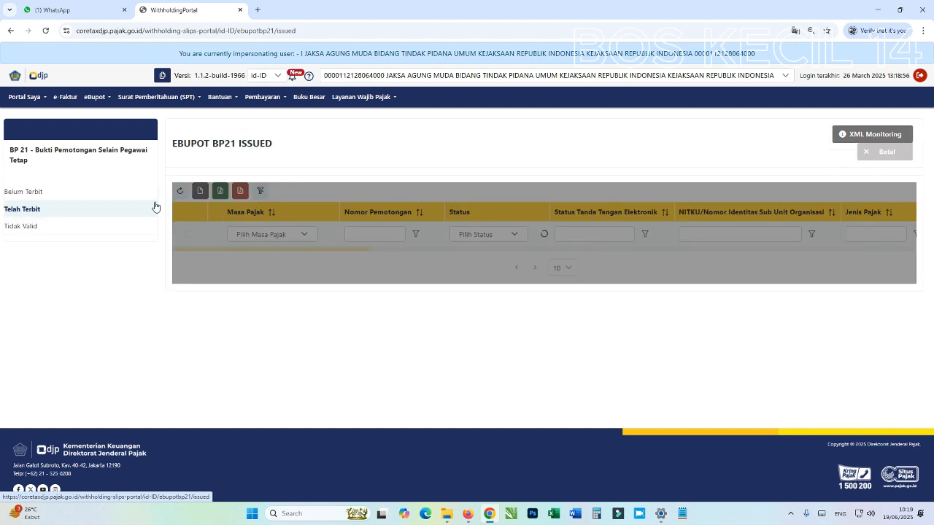
click(20, 226)
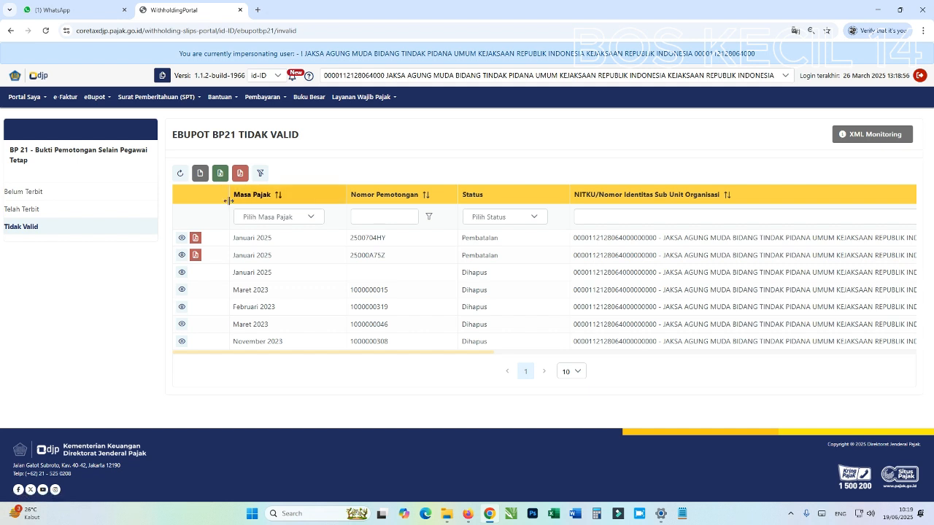
click(22, 209)
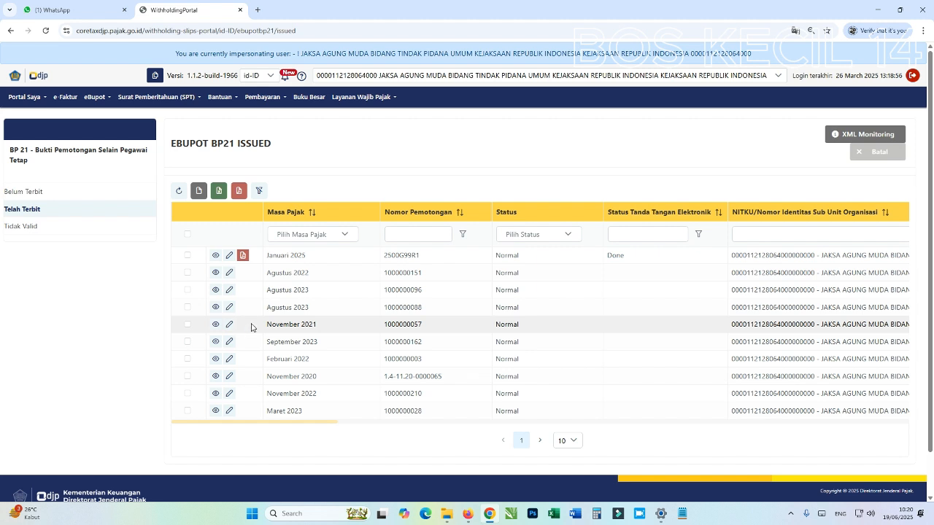
click(29, 192)
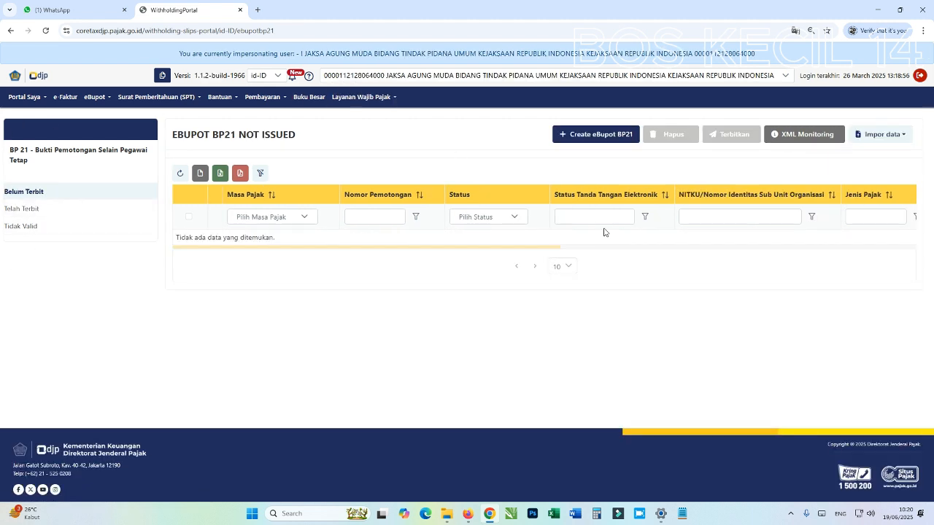
Start a new BP21 withholding slip with tax period April 2025
click(560, 137)
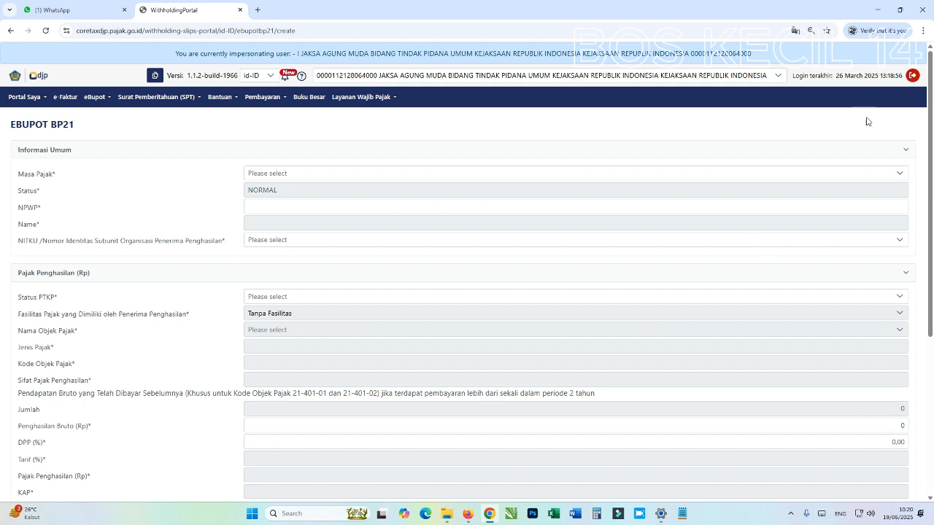
click(878, 177)
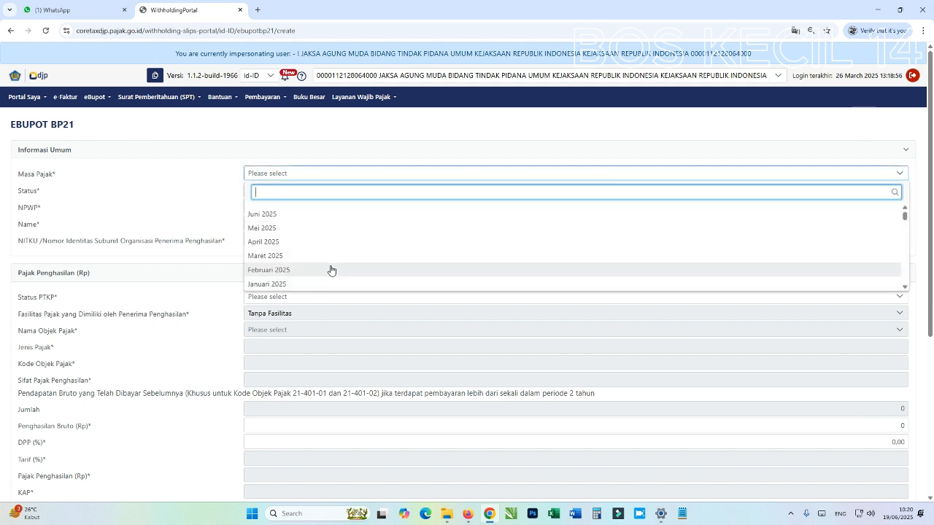
click(275, 250)
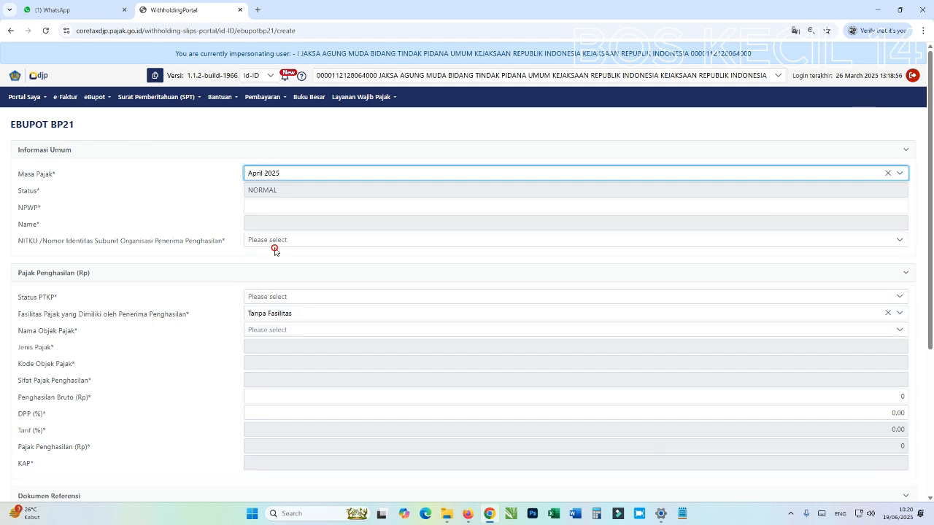
Fill in the recipient's NPWP and choose the PENERIMA PENGHASILAN NITKU
click(285, 204)
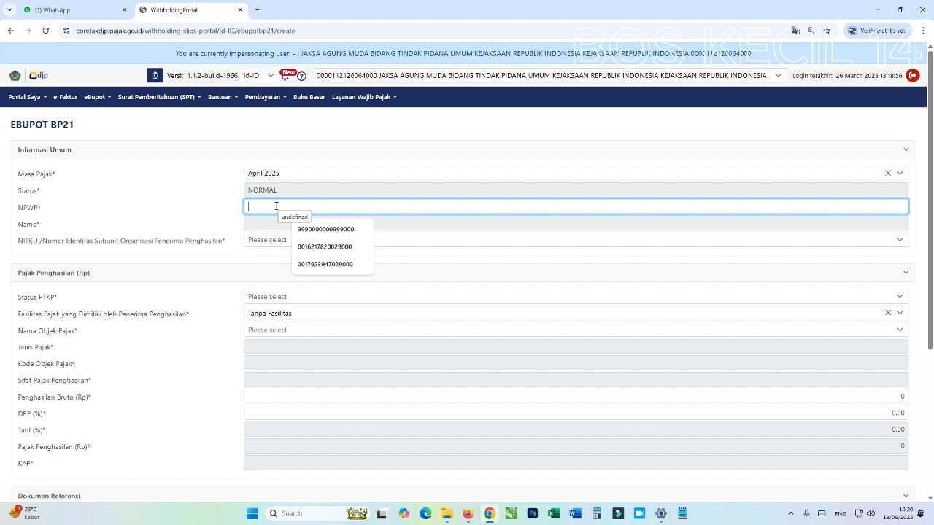
click(352, 229)
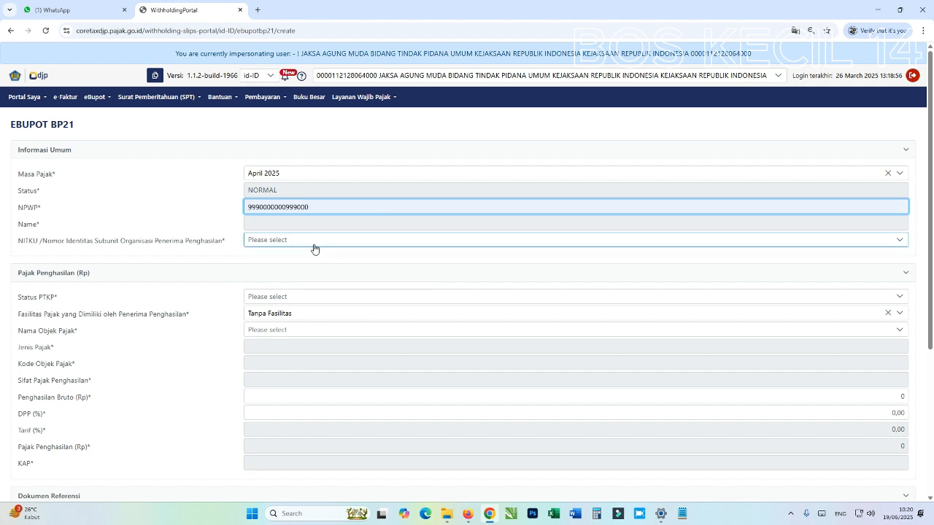
click(313, 241)
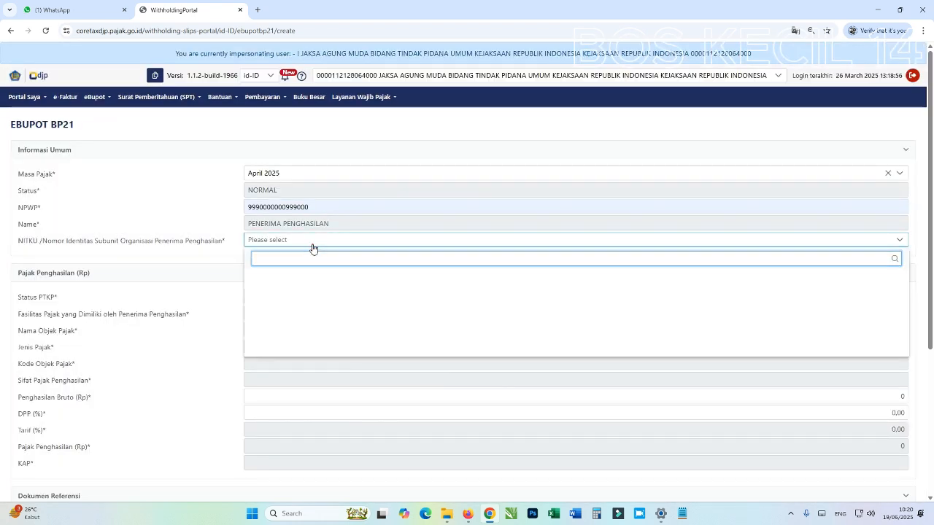
click(313, 241)
click(313, 241)
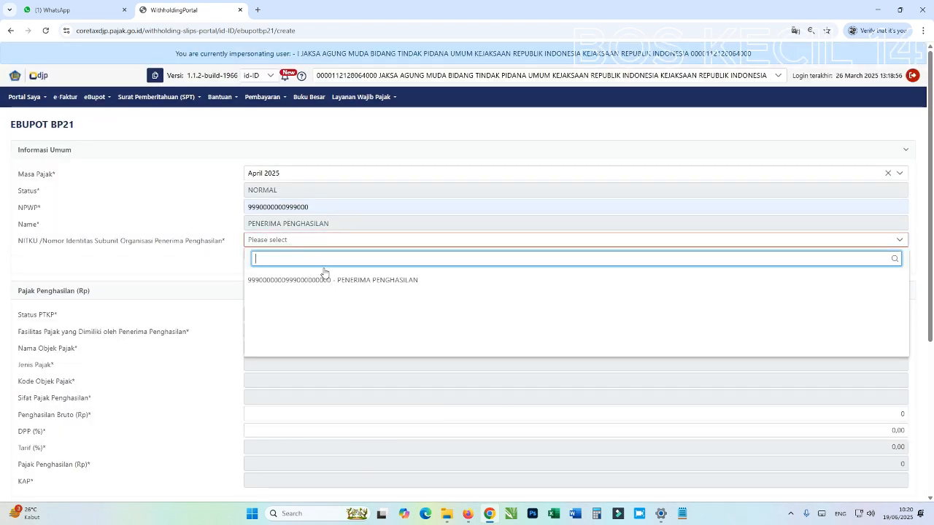
click(324, 281)
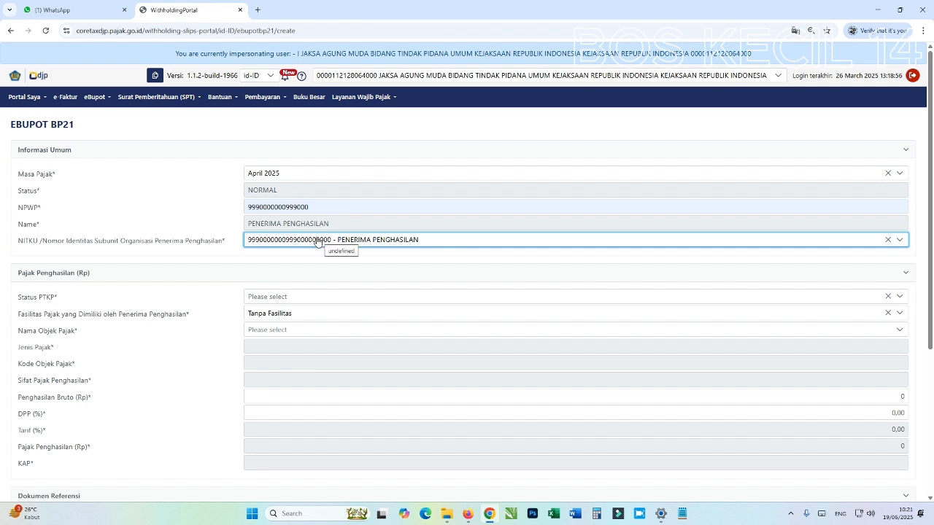
Set Status PTKP to K/0 and keep the tax facility as Tanpa Fasilitas
scroll(312, 252, down, 1)
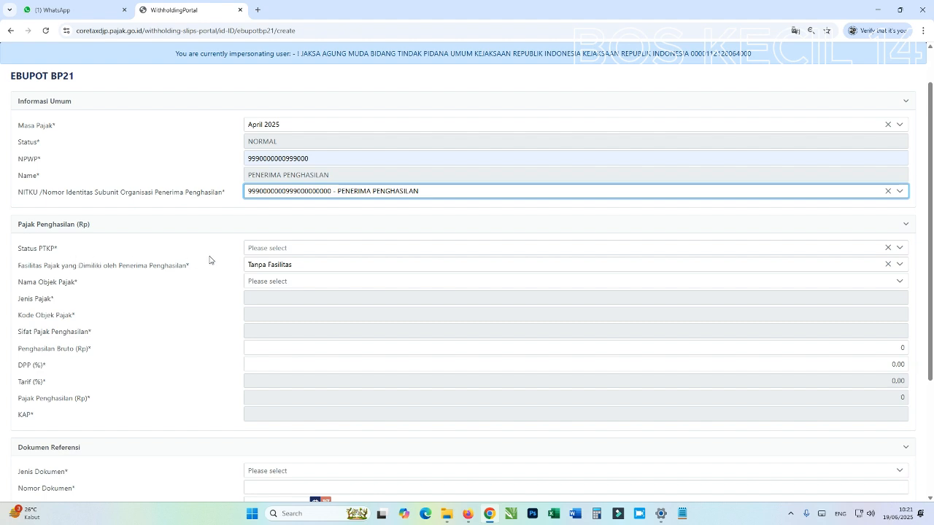
click(278, 253)
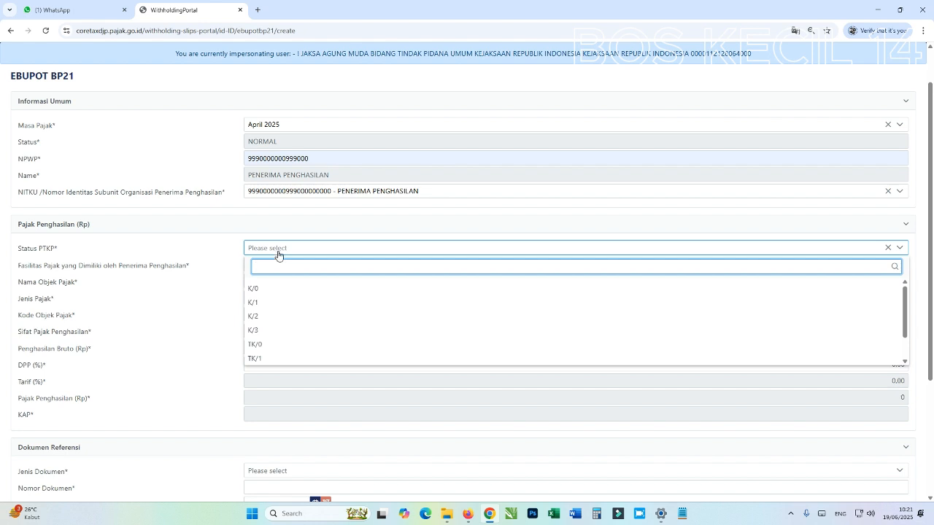
click(254, 290)
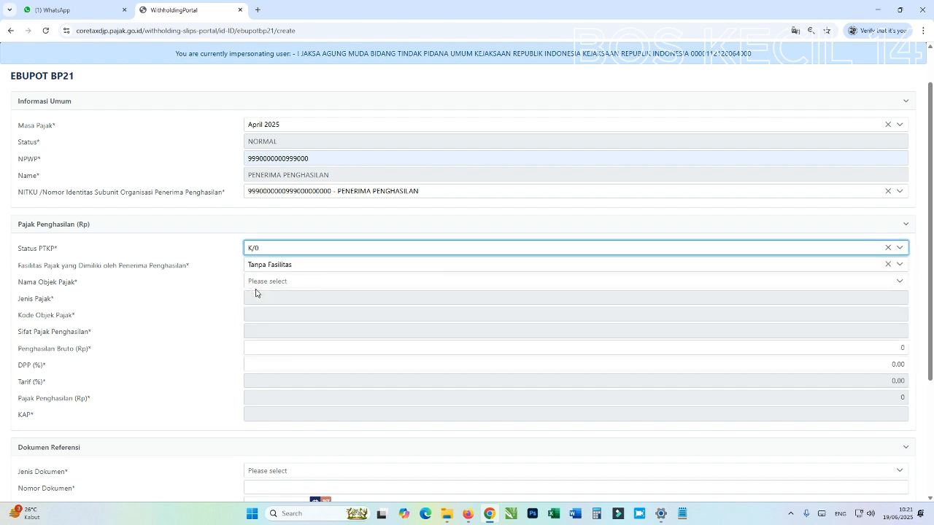
click(284, 265)
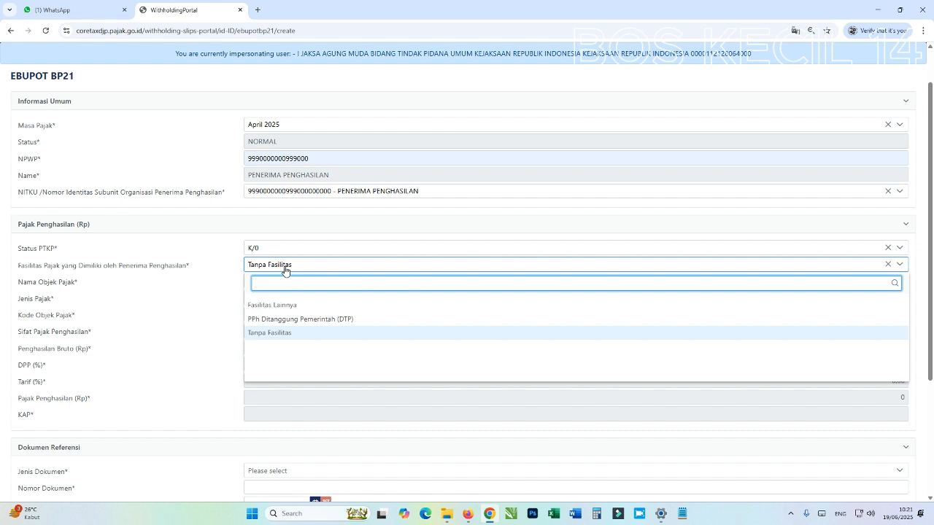
click(285, 267)
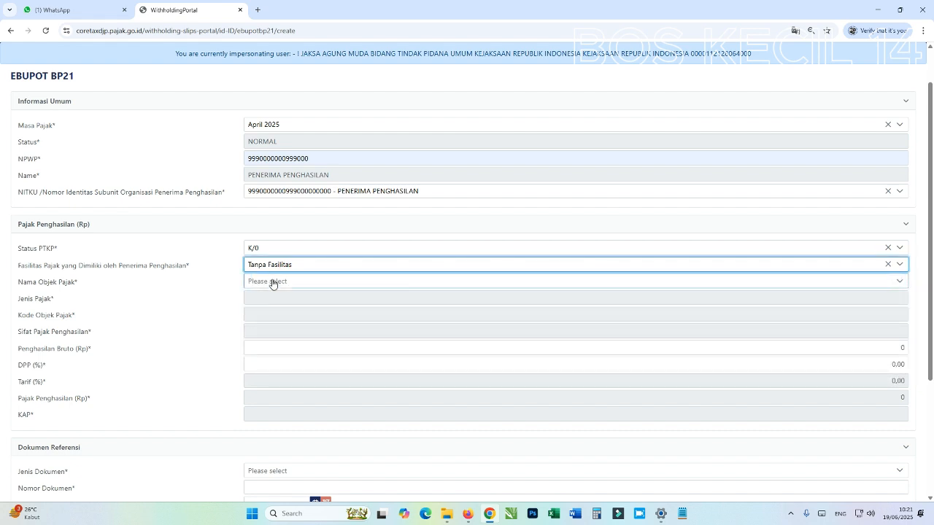
click(269, 285)
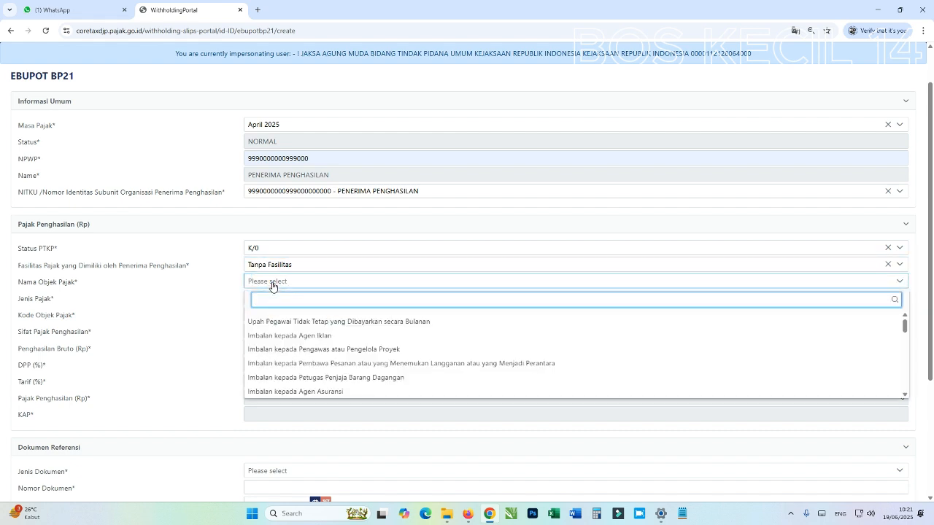
Choose tax object 21-402-03, honorarium for state officials and Golongan IV staff, 15% final
scroll(375, 338, down, 5)
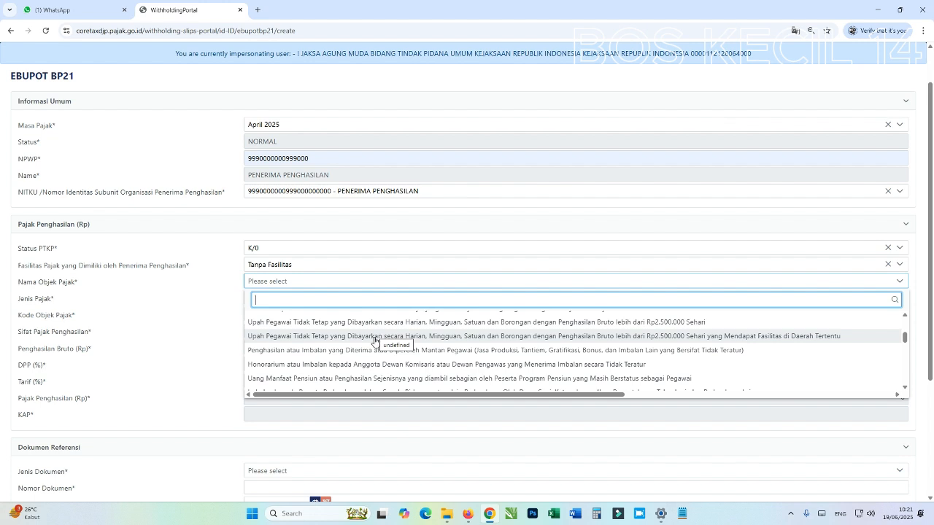
scroll(375, 340, down, 1)
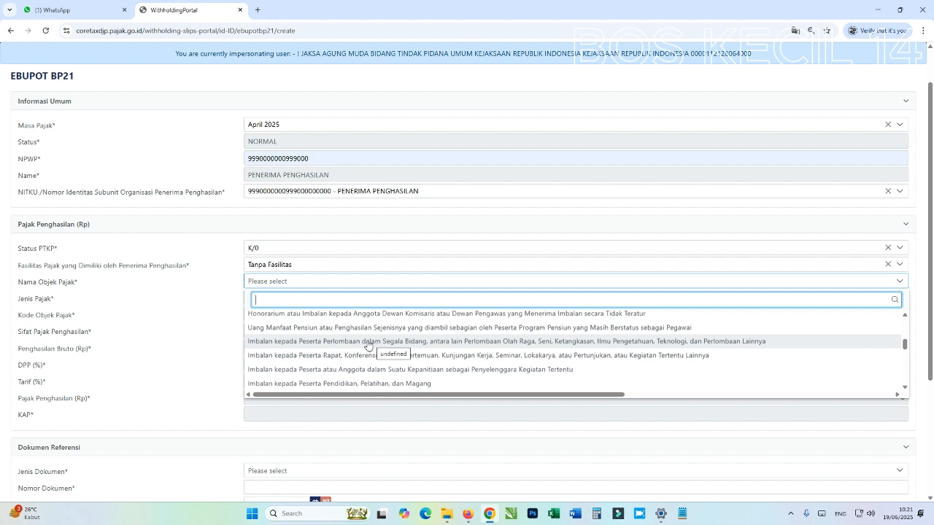
scroll(418, 363, down, 3)
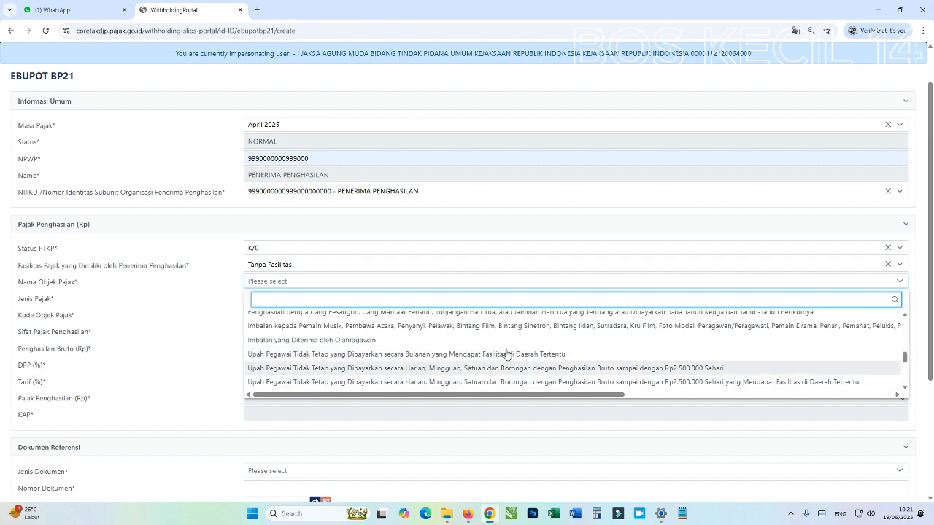
scroll(374, 345, down, 1)
scroll(373, 345, down, 4)
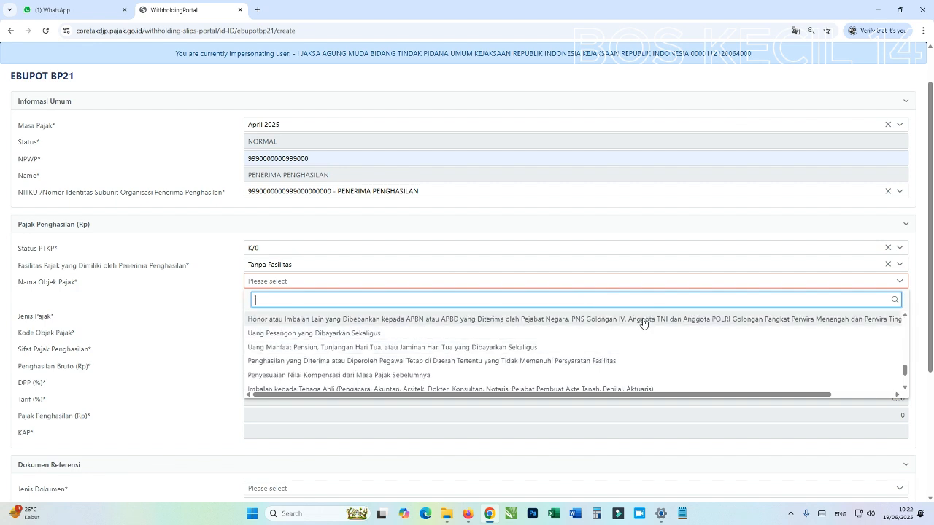
scroll(639, 339, up, 1)
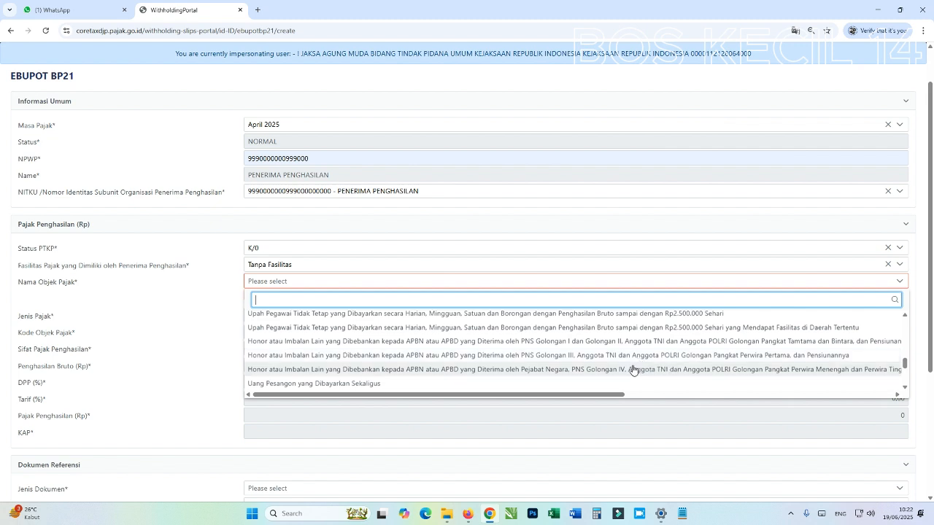
click(632, 369)
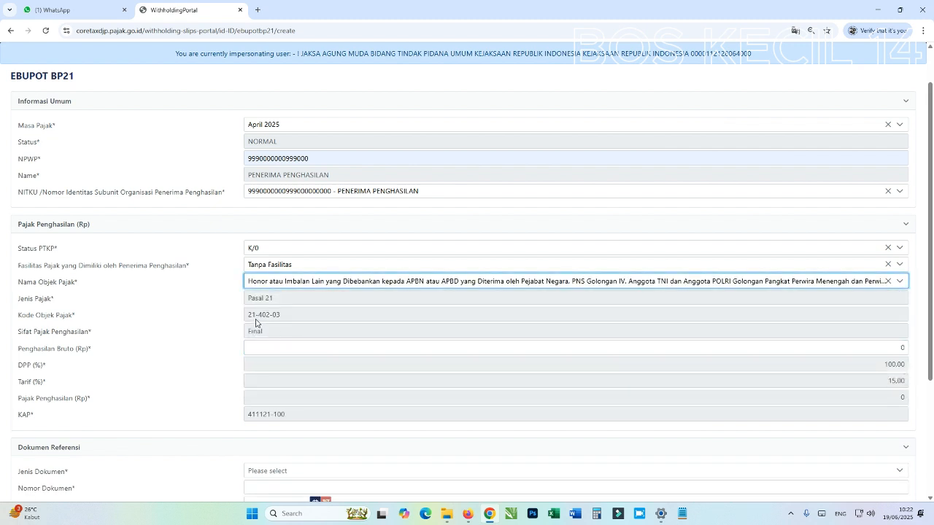
click(898, 355)
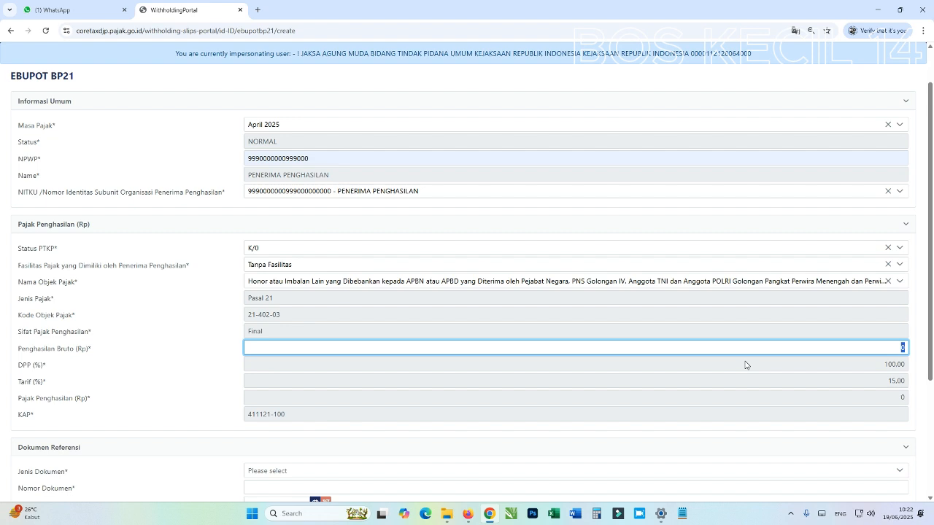
Enter gross income, correcting 23.630.000 to 27.800.000, so the tax computes to 4.170.000
text(23.630.000)
click(774, 379)
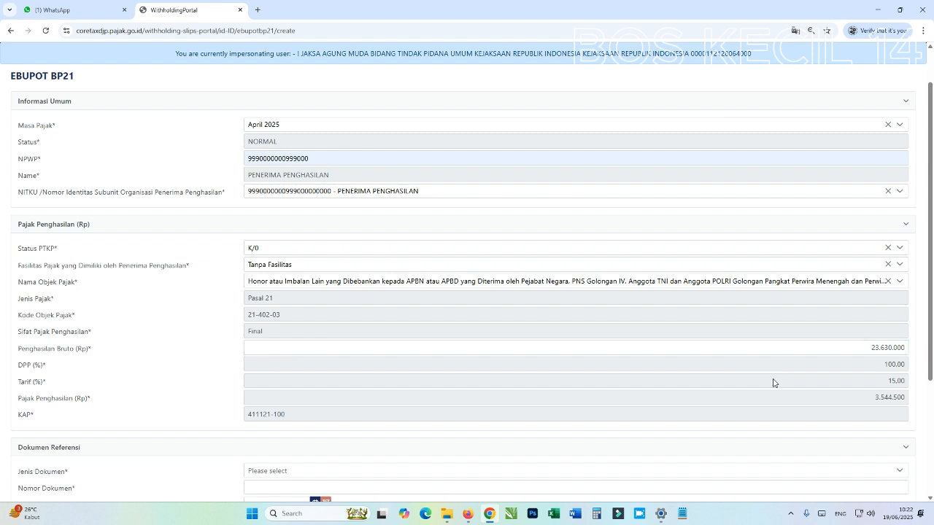
drag(870, 349, 926, 353)
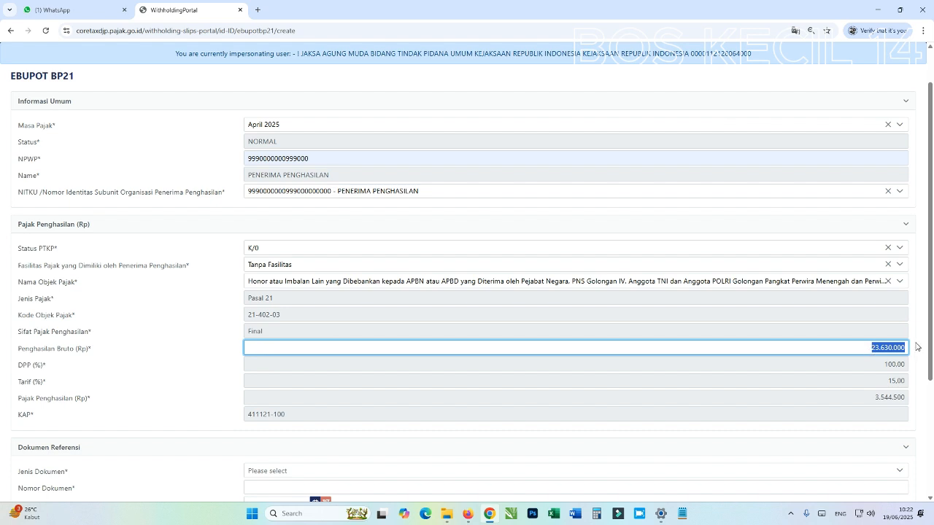
text(27.800.000)
click(834, 400)
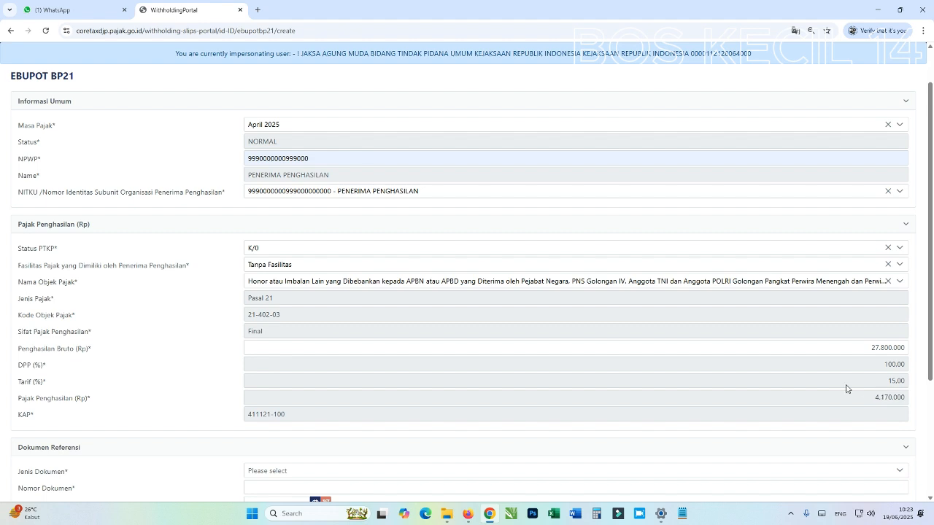
Set reference document type Bukti Pembayaran, number 000158A, and move the date picker to April 2025
scroll(431, 473, down, 2)
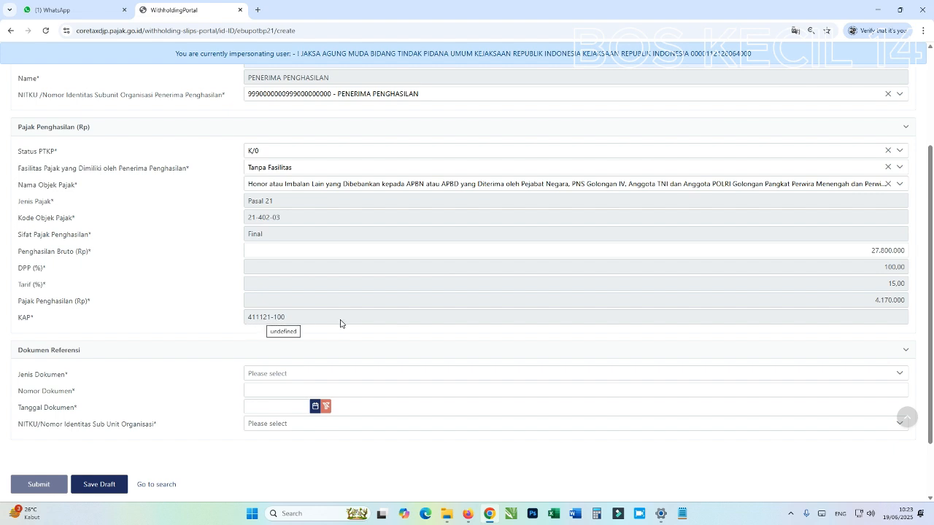
click(631, 398)
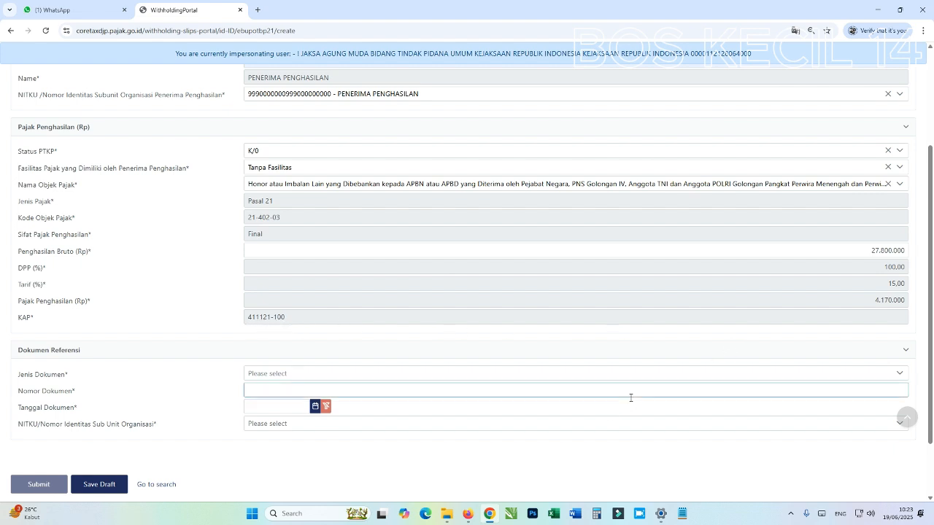
click(427, 375)
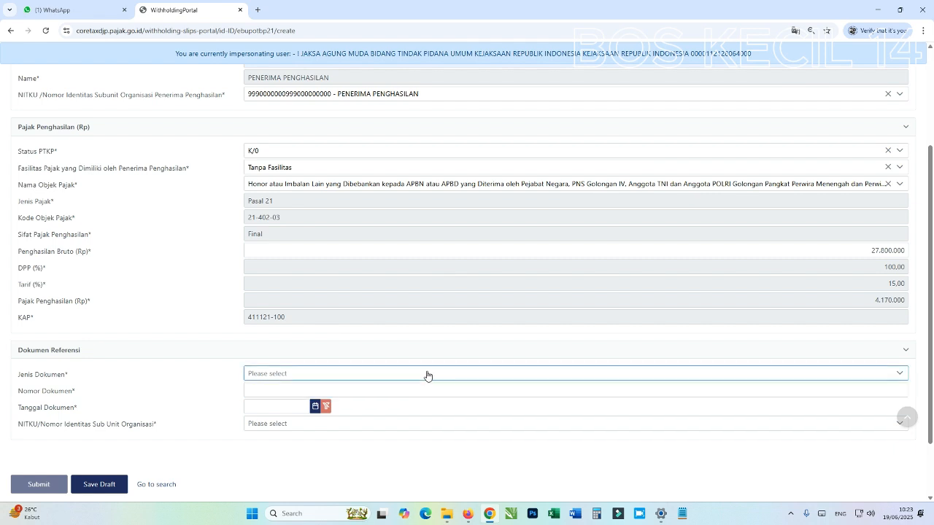
click(427, 375)
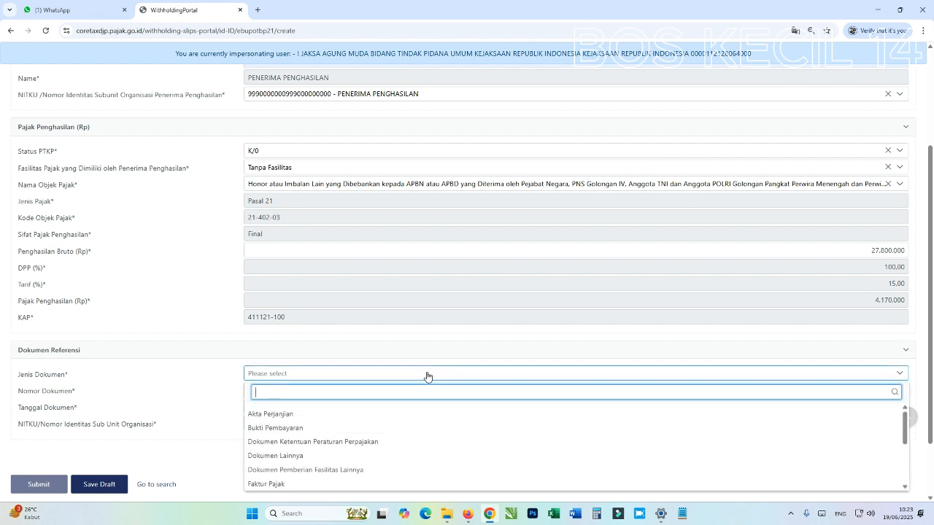
click(286, 434)
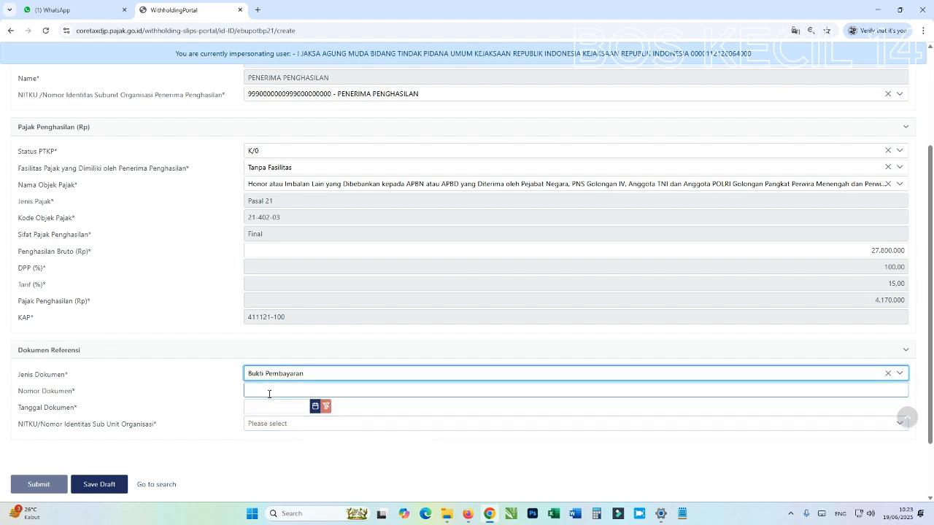
click(269, 394)
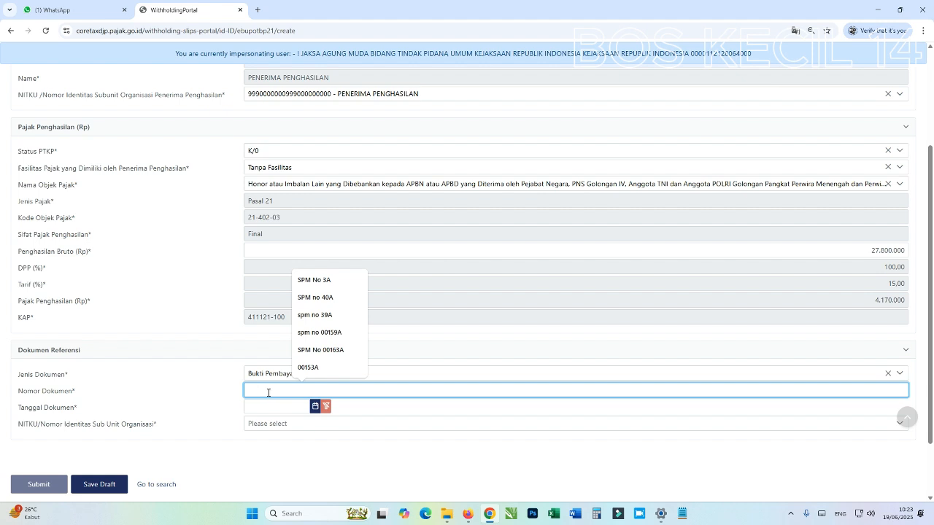
text(000)
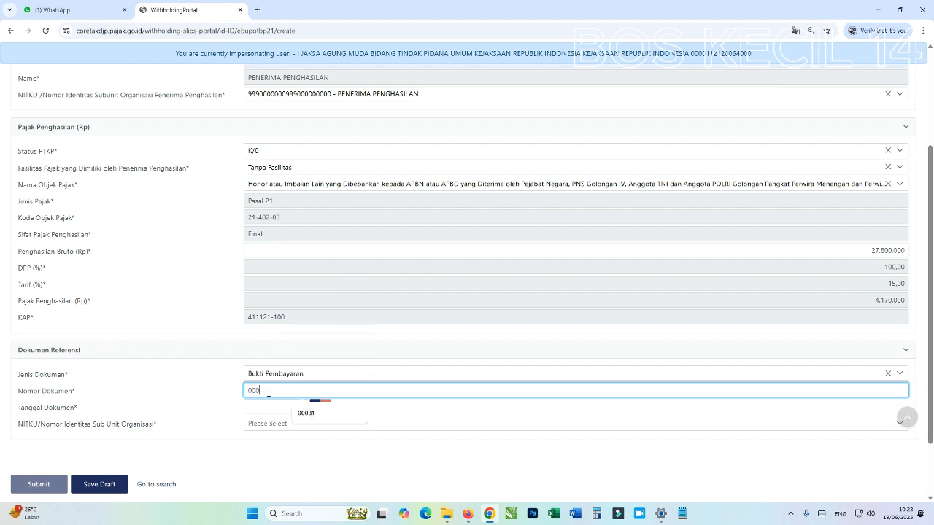
text(158A)
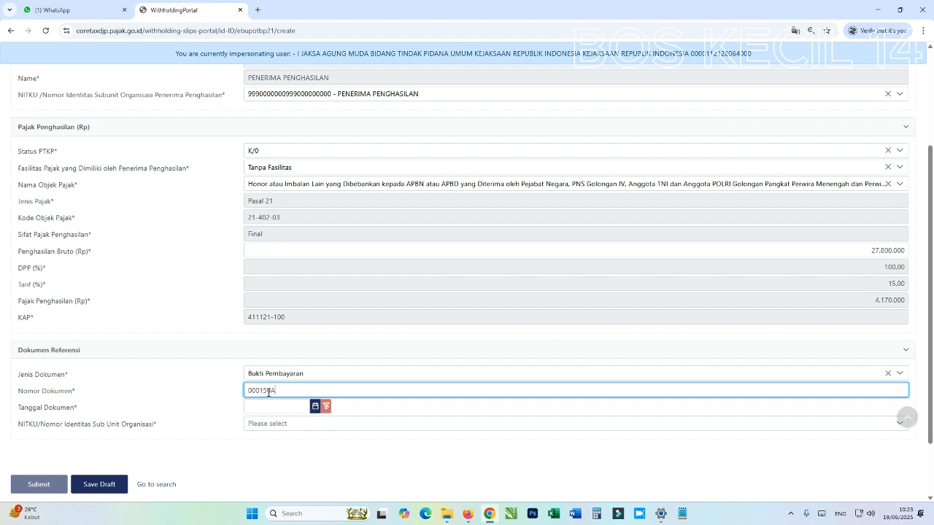
click(268, 407)
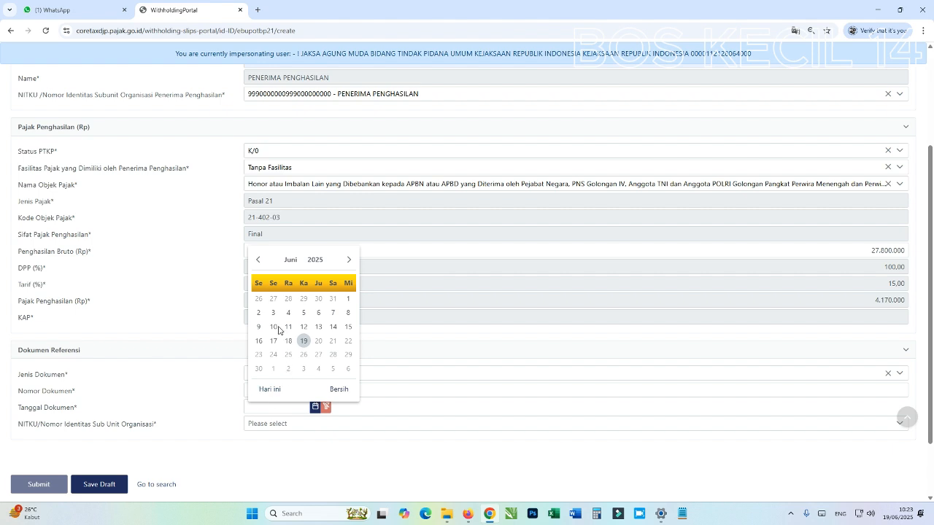
click(259, 261)
click(260, 263)
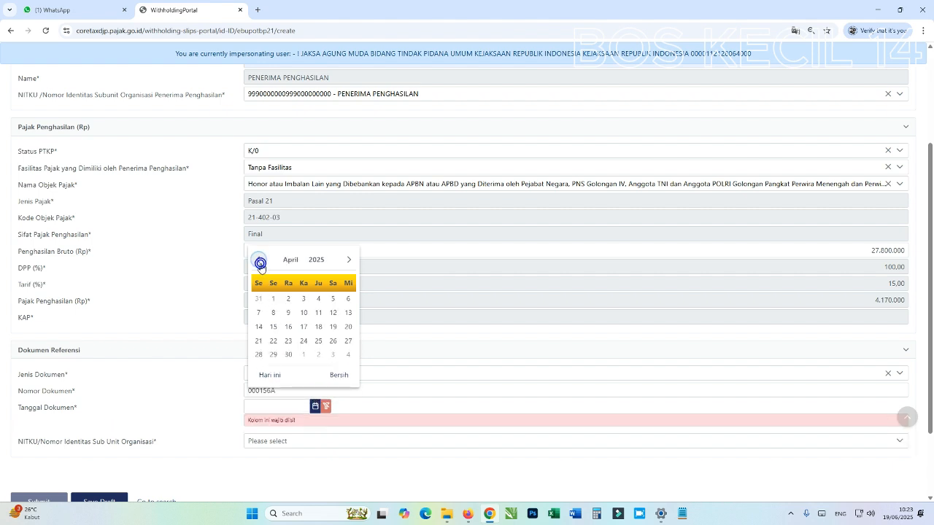
Set the document date to 16-04-2025 and choose the agency's own sub-unit NITKU
click(289, 326)
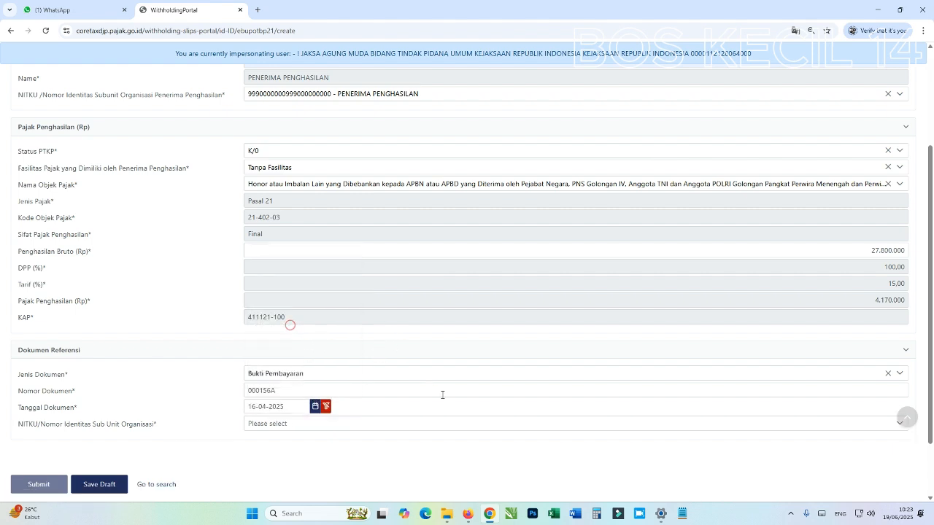
scroll(403, 413, down, 2)
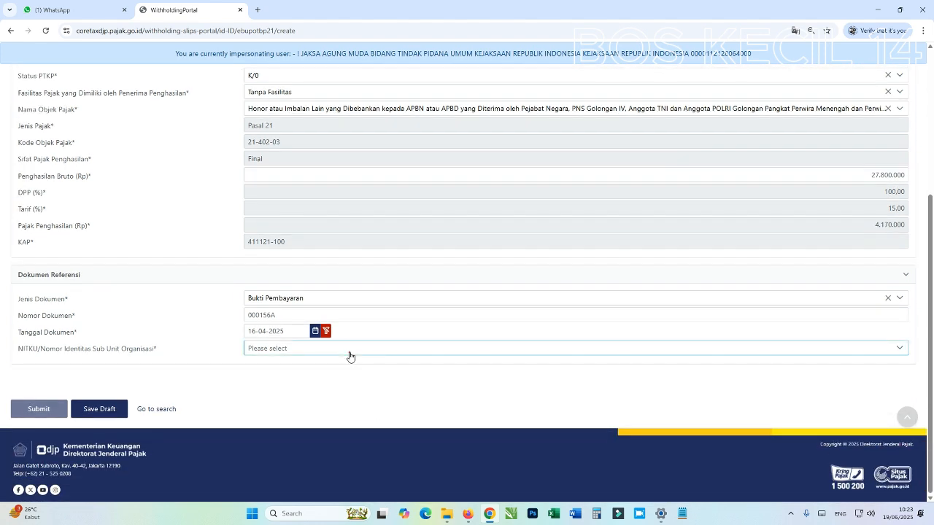
click(348, 350)
click(369, 389)
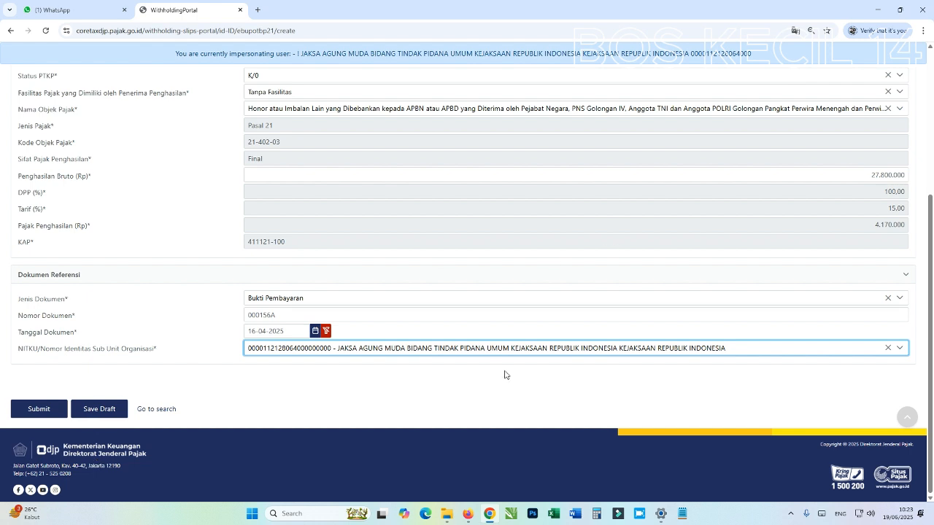
Scroll through the completed BP21 form to review every section
scroll(504, 375, up, 1)
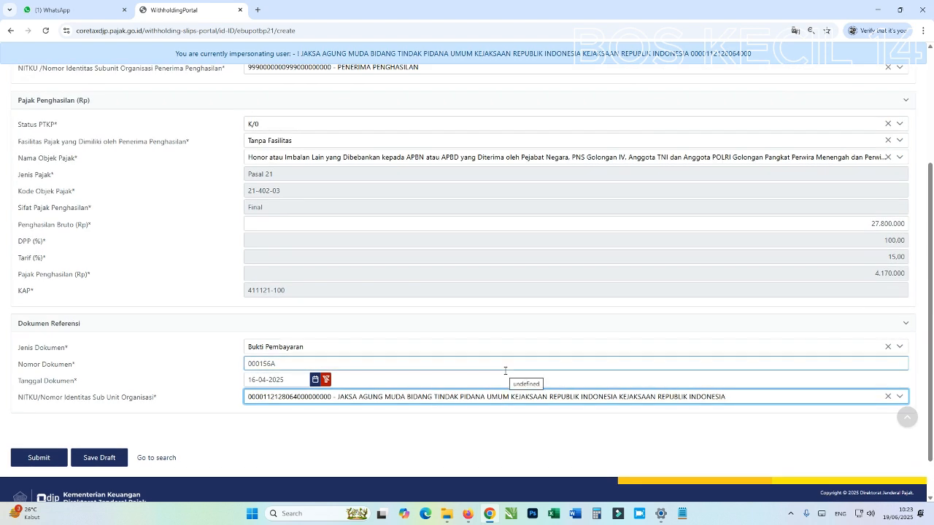
scroll(505, 375, up, 1)
click(504, 375)
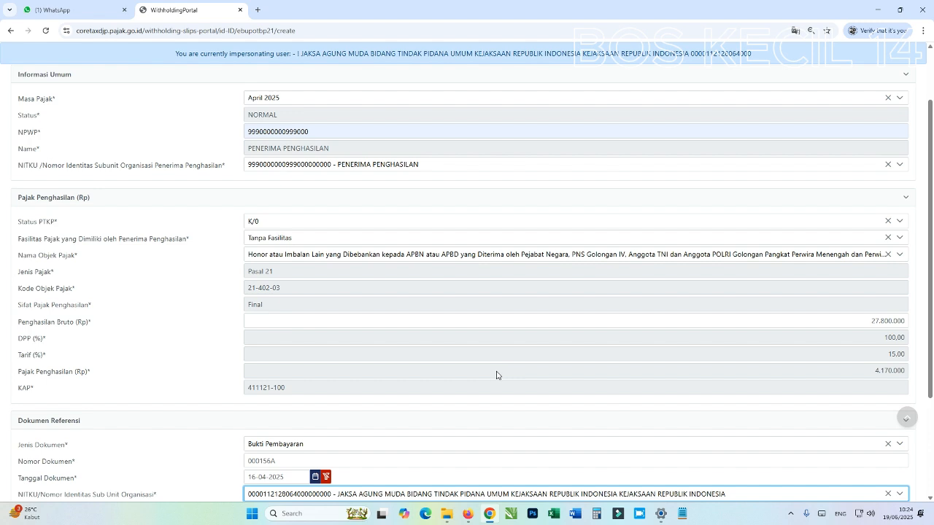
scroll(495, 372, up, 1)
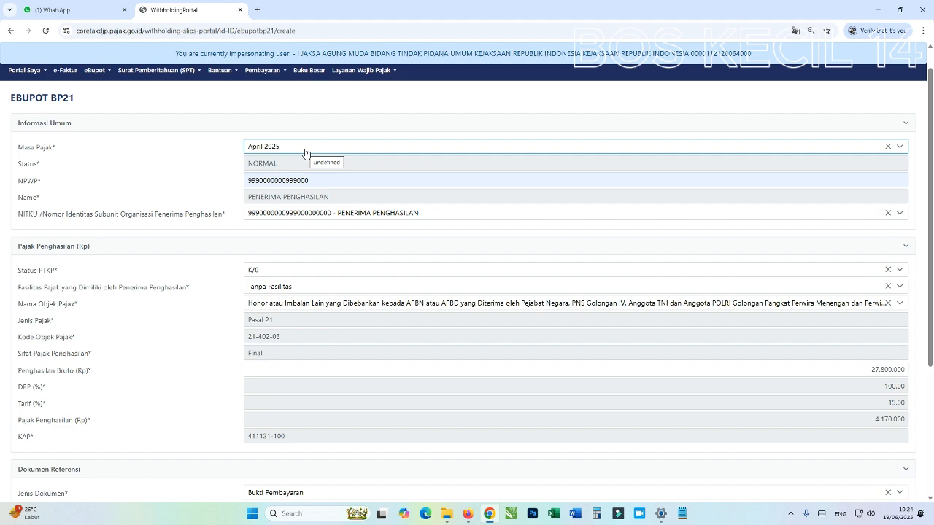
scroll(305, 261, down, 1)
scroll(306, 261, down, 3)
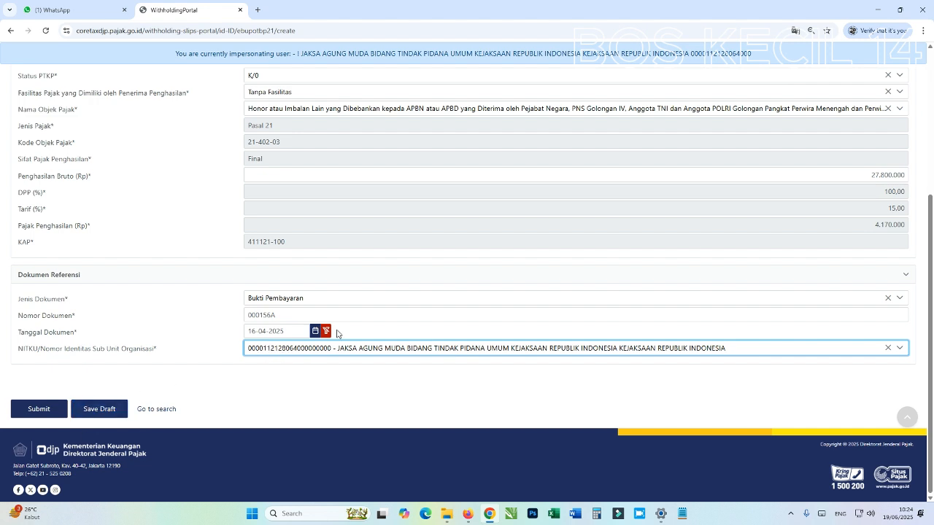
scroll(393, 334, up, 1)
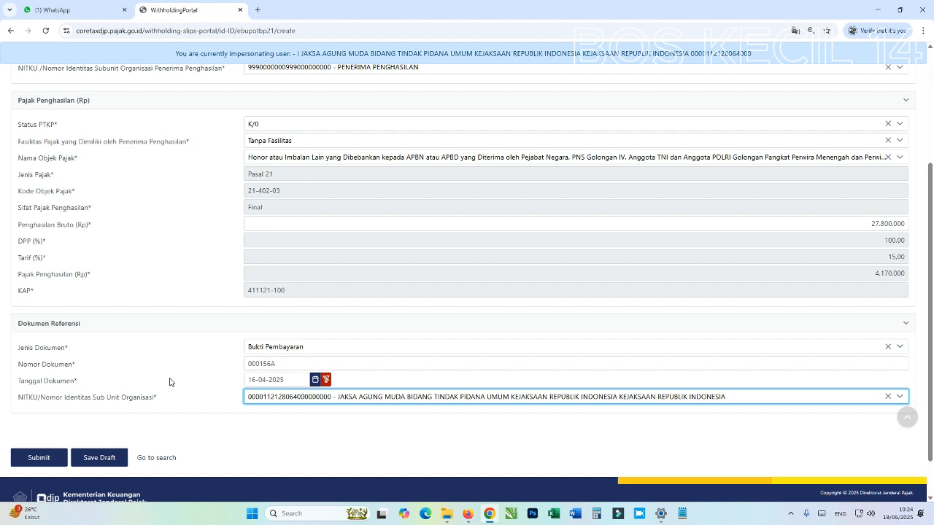
Submit the BP21 slip, then verify code 21-402-03, gross 27.800.000 and tax 4.170.000 in Belum Terbit
click(46, 464)
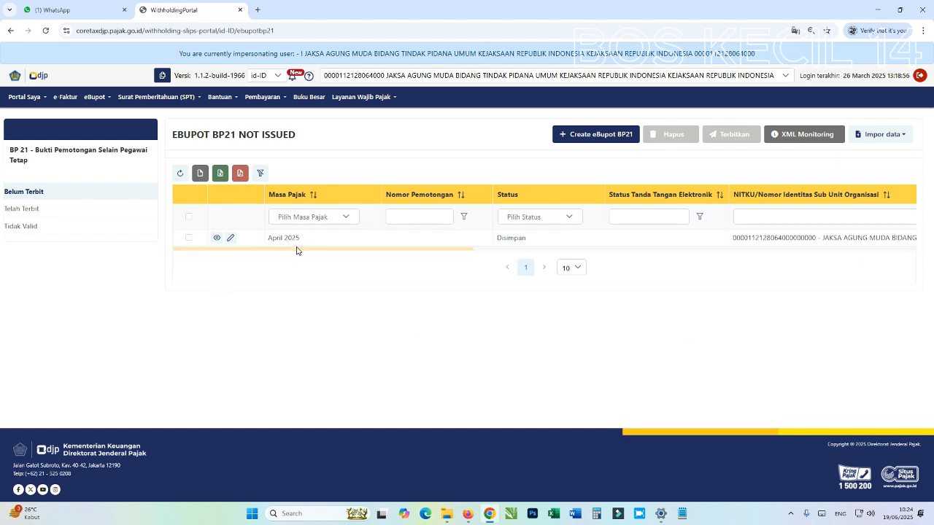
scroll(296, 251, right, 10)
scroll(595, 272, right, 3)
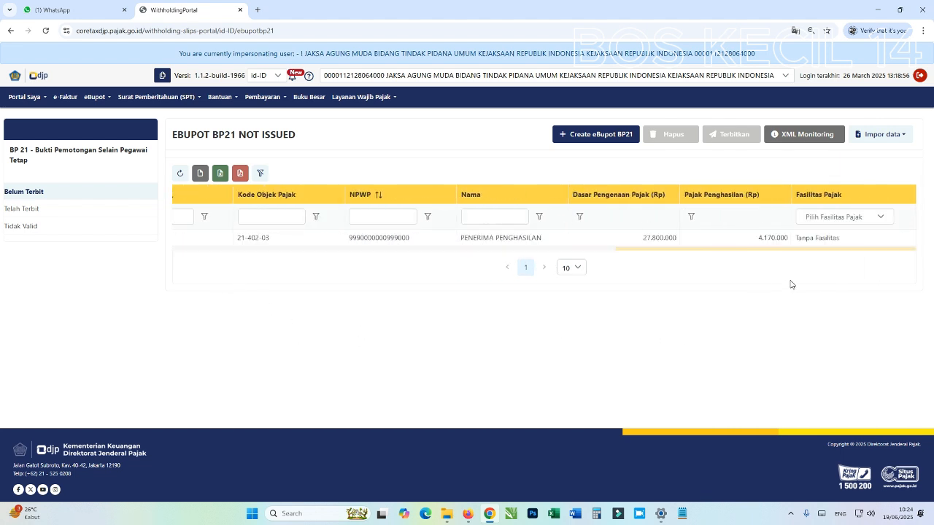
scroll(688, 283, left, 15)
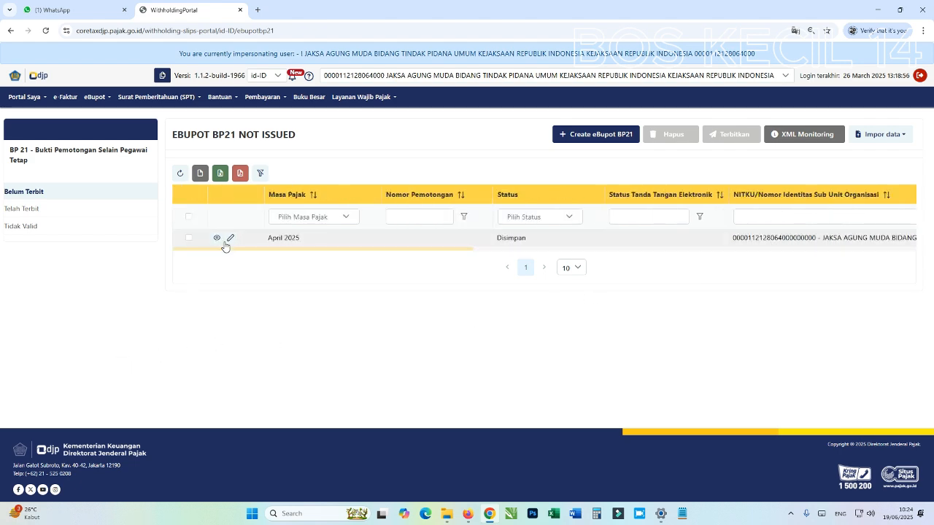
click(230, 239)
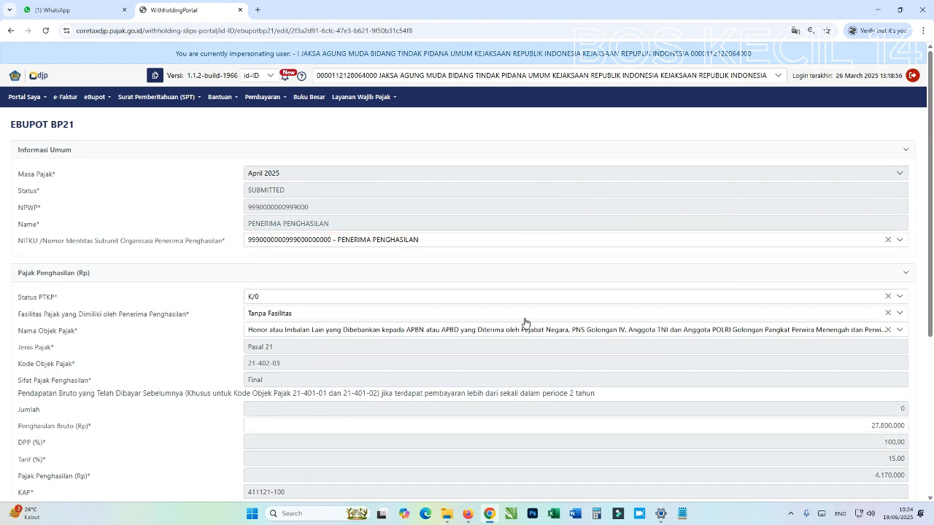
scroll(446, 309, down, 5)
scroll(446, 308, up, 4)
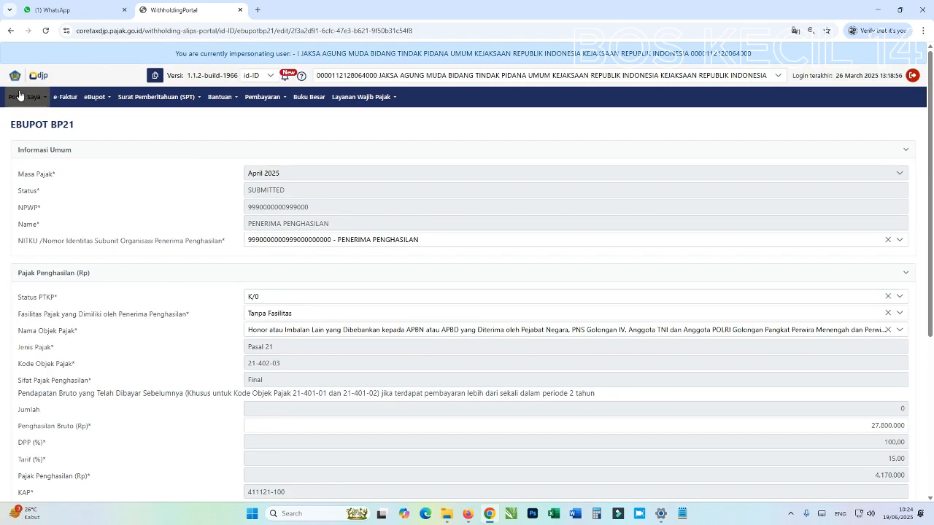
click(11, 31)
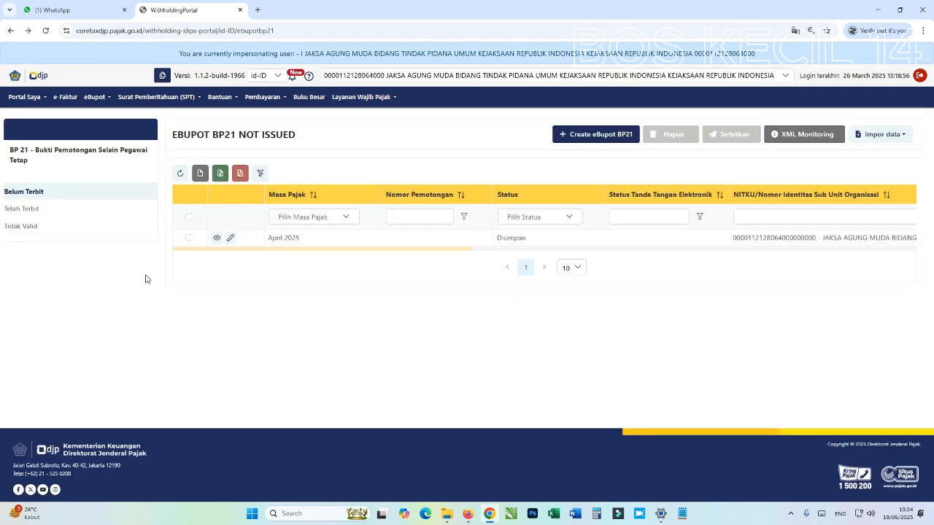
click(218, 240)
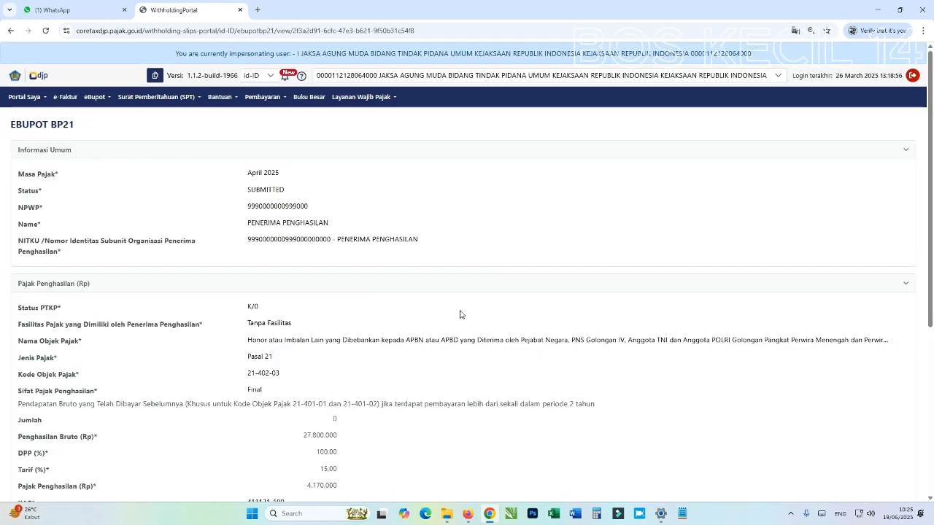
scroll(456, 315, down, 4)
scroll(453, 317, up, 4)
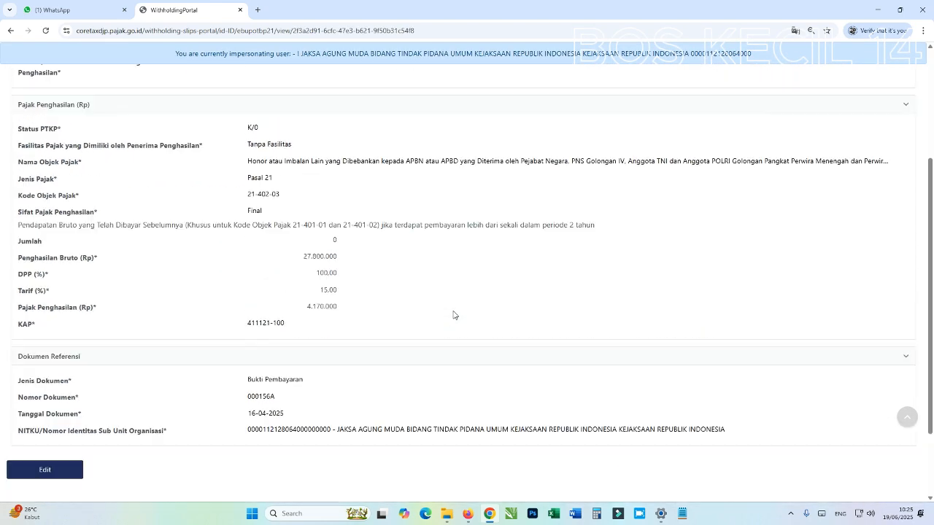
click(10, 30)
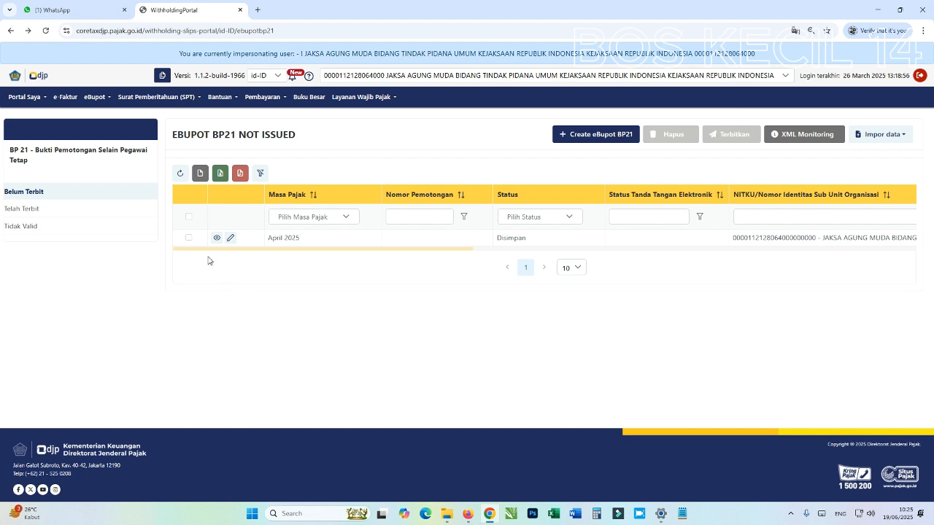
Select the April 2025 slip and start issuing it with Terbitkan
click(188, 219)
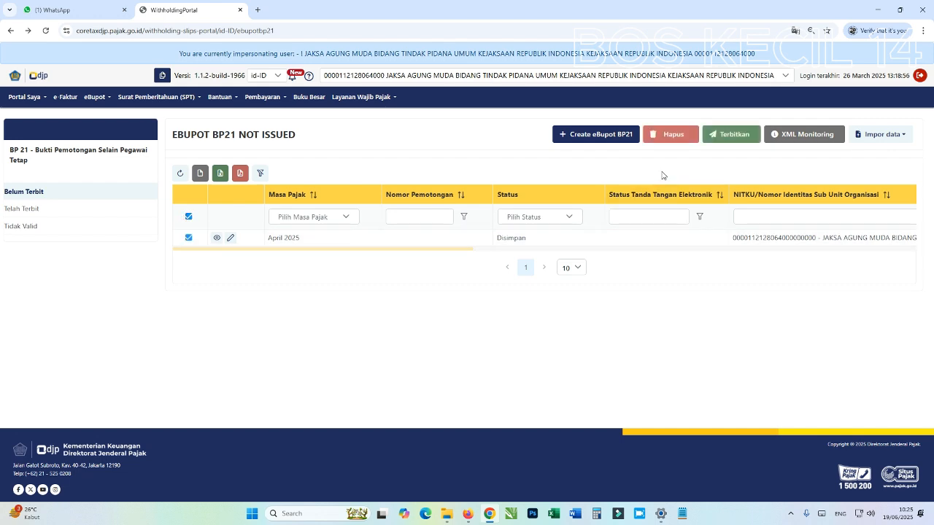
click(719, 139)
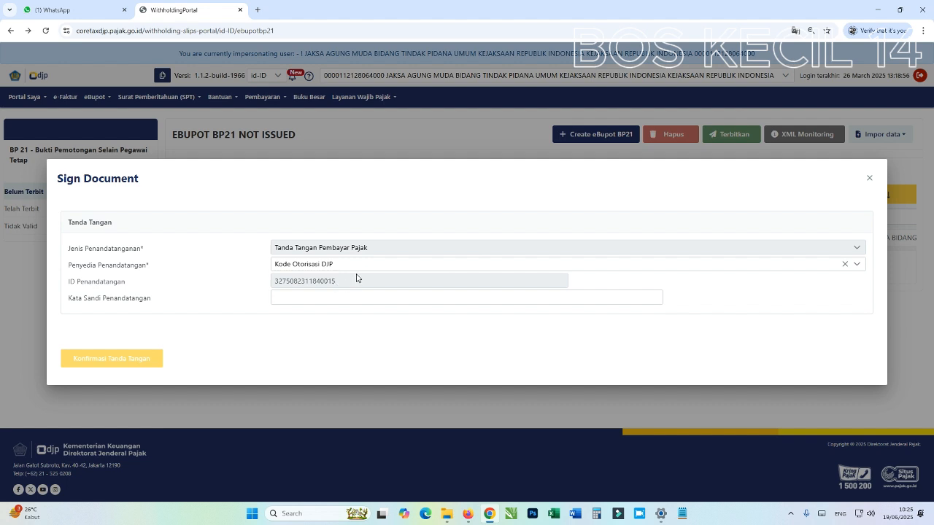
click(292, 295)
click(296, 294)
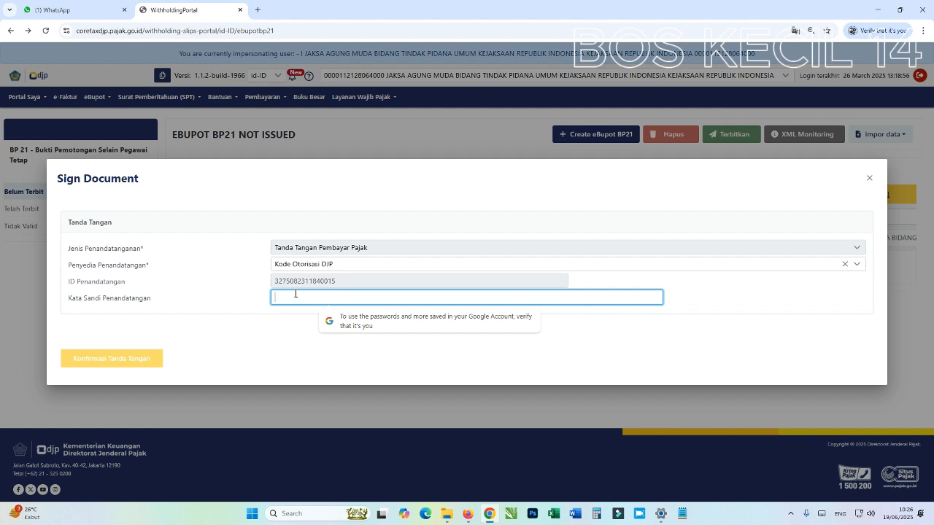
Enter the signer's passphrase in Kata Sandi Penandatangan, retyping the mistyped entry, and confirm the signature
text(••••••)
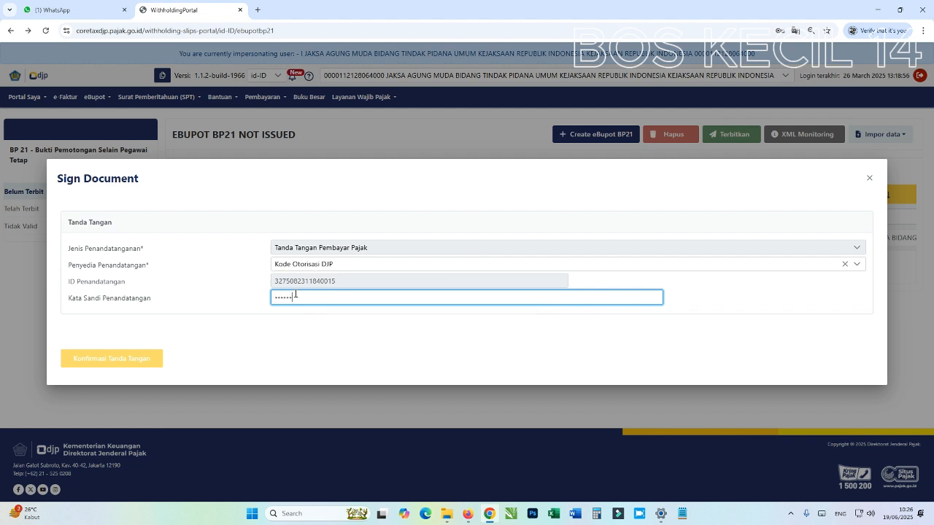
text(••)
key(ctrl+a)
key(BackSpace)
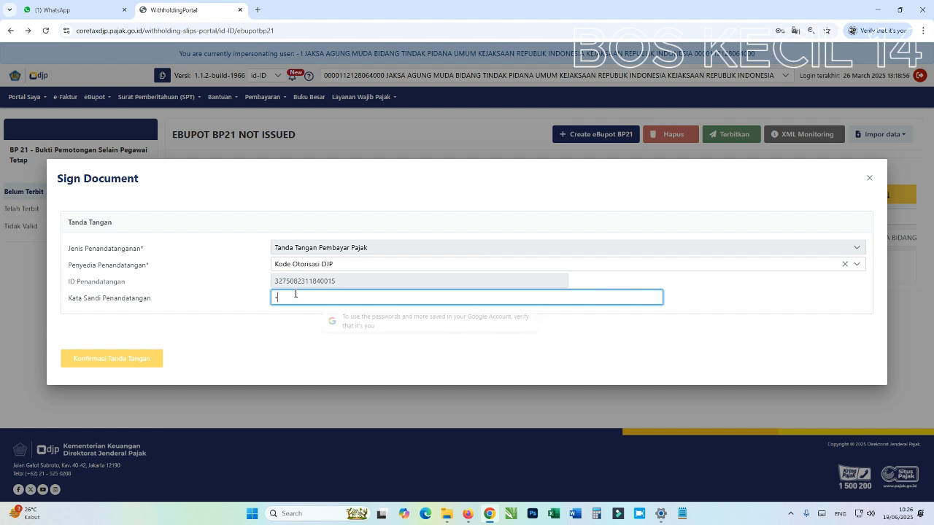
text(•••••••••••••••)
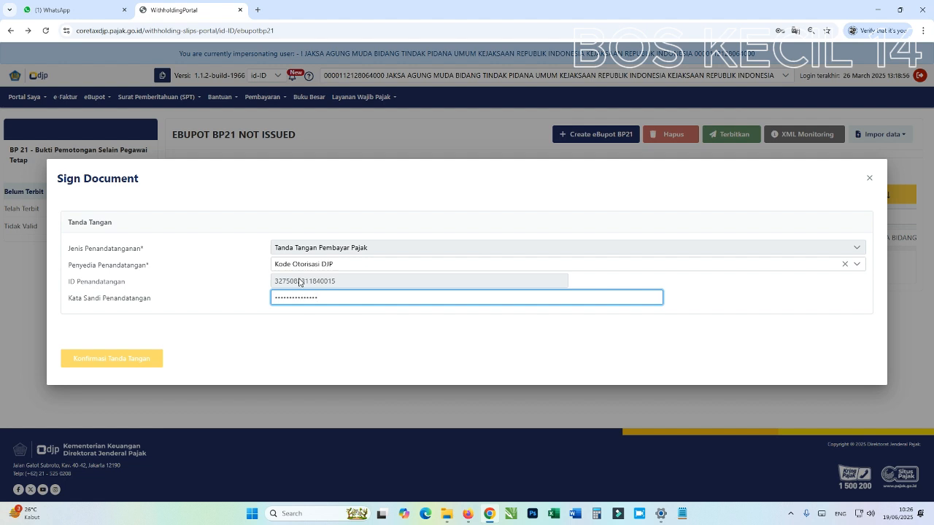
click(108, 362)
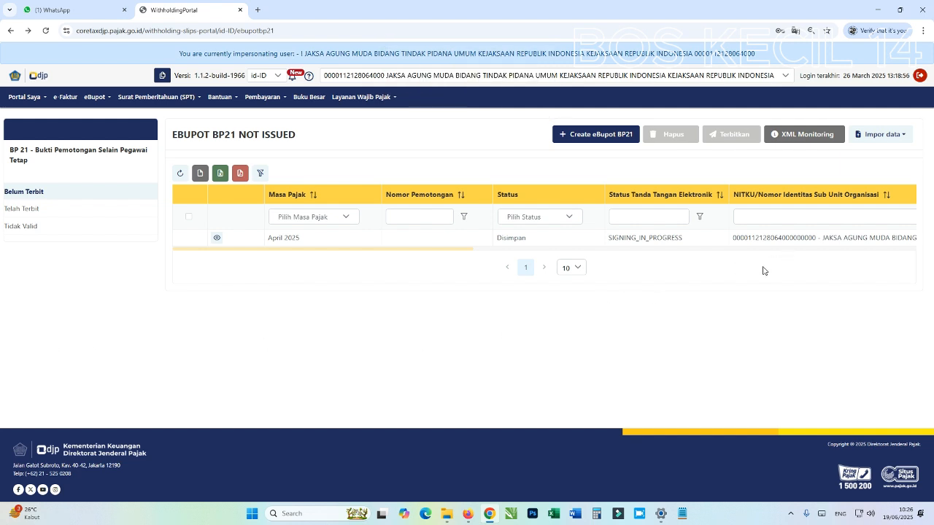
Refresh the Telah Terbit list twice, then go back to Belum Terbit to check the slip's signing status
click(45, 207)
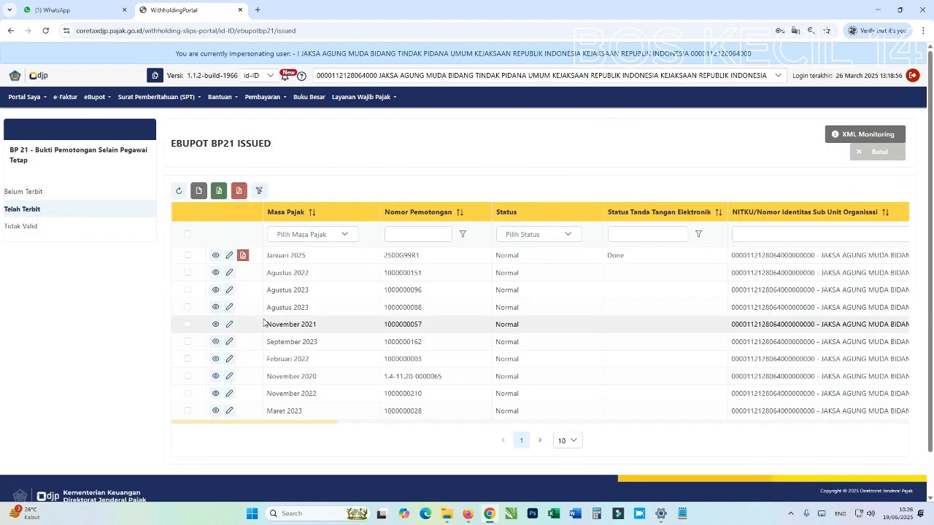
click(179, 191)
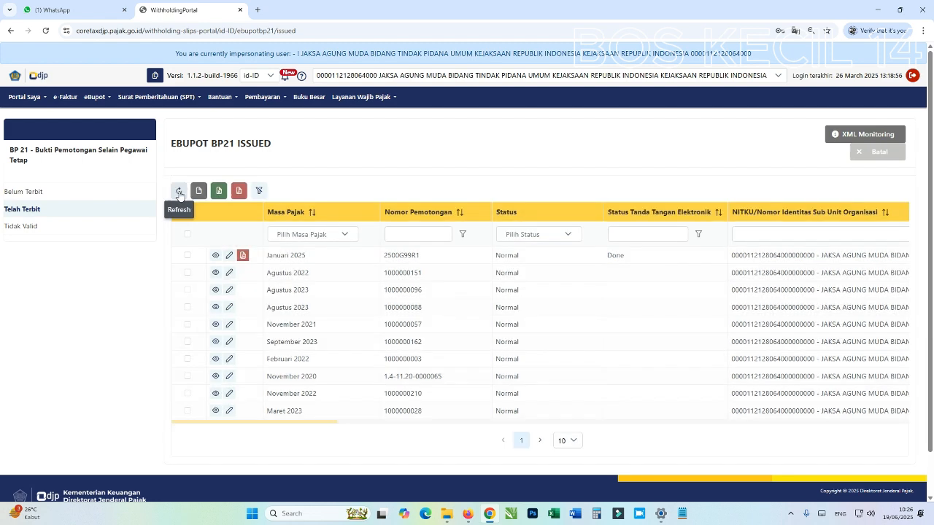
click(179, 191)
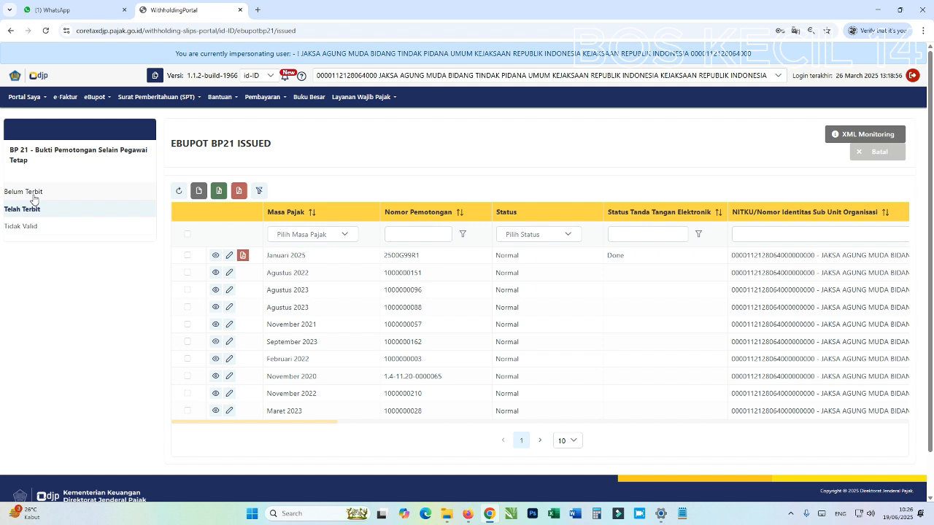
click(32, 196)
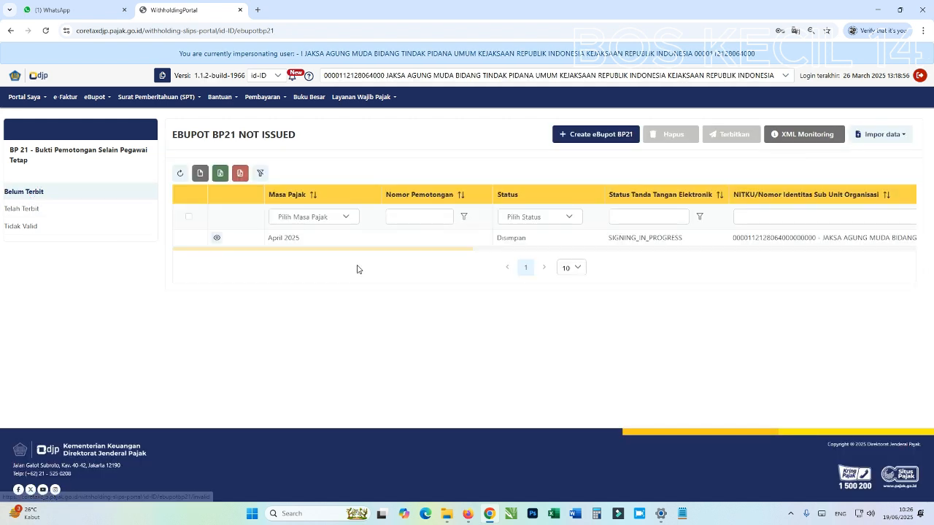
drag(417, 249, 235, 279)
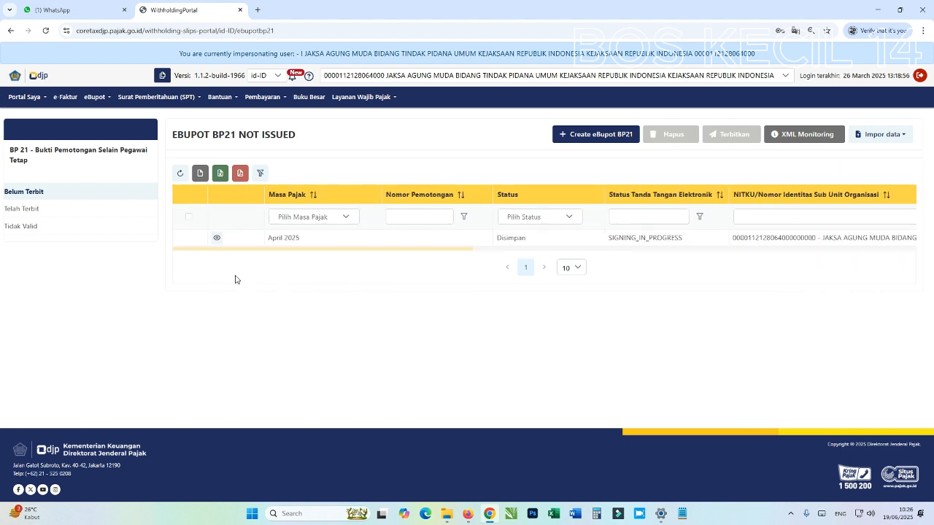
Refresh the Telah Terbit list and filter Masa Pajak to April 2025 to show the issued slip
click(22, 210)
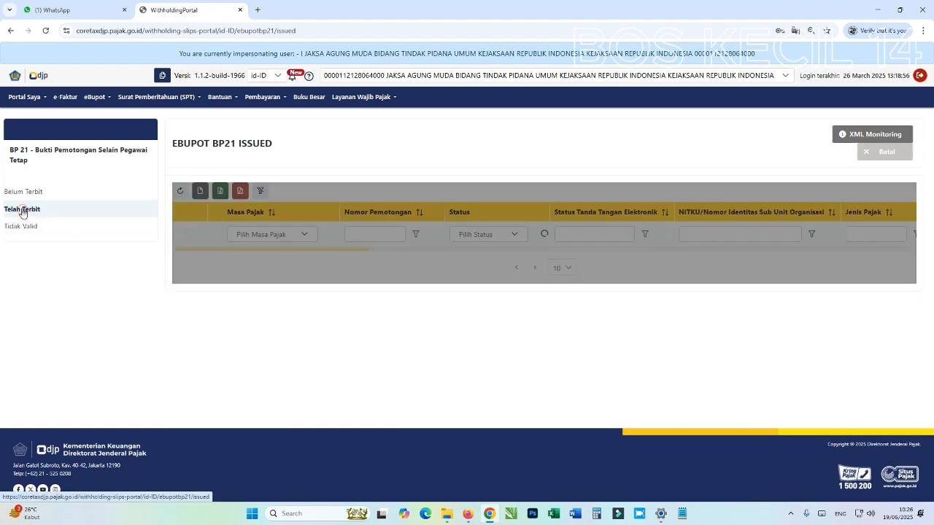
click(177, 192)
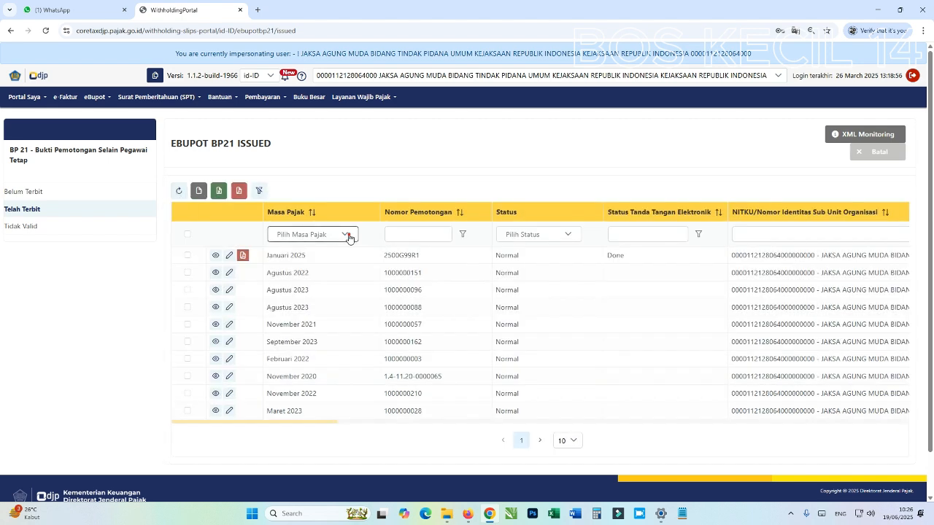
click(349, 239)
click(316, 310)
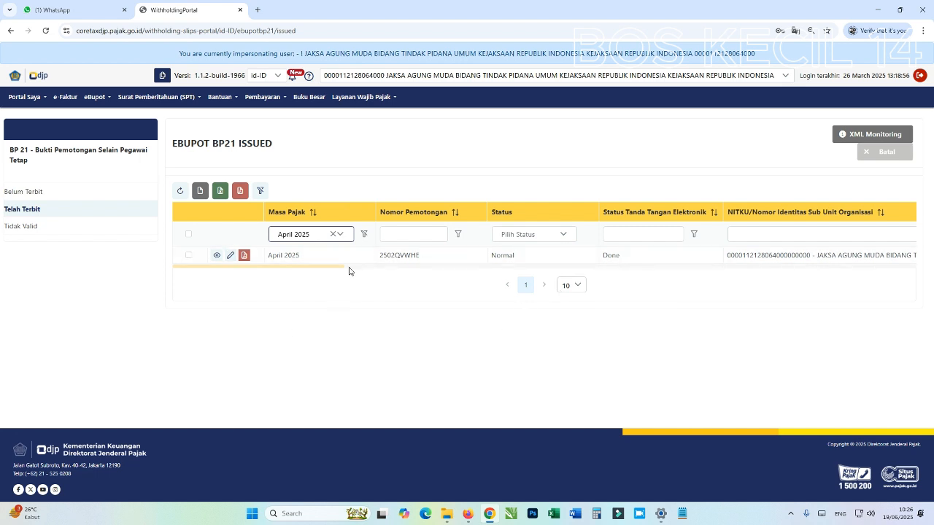
drag(340, 267, 281, 288)
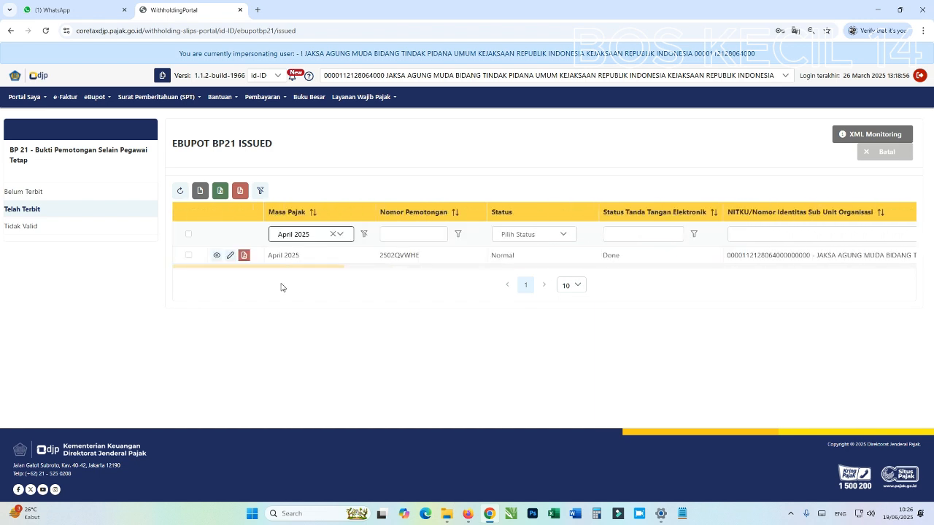